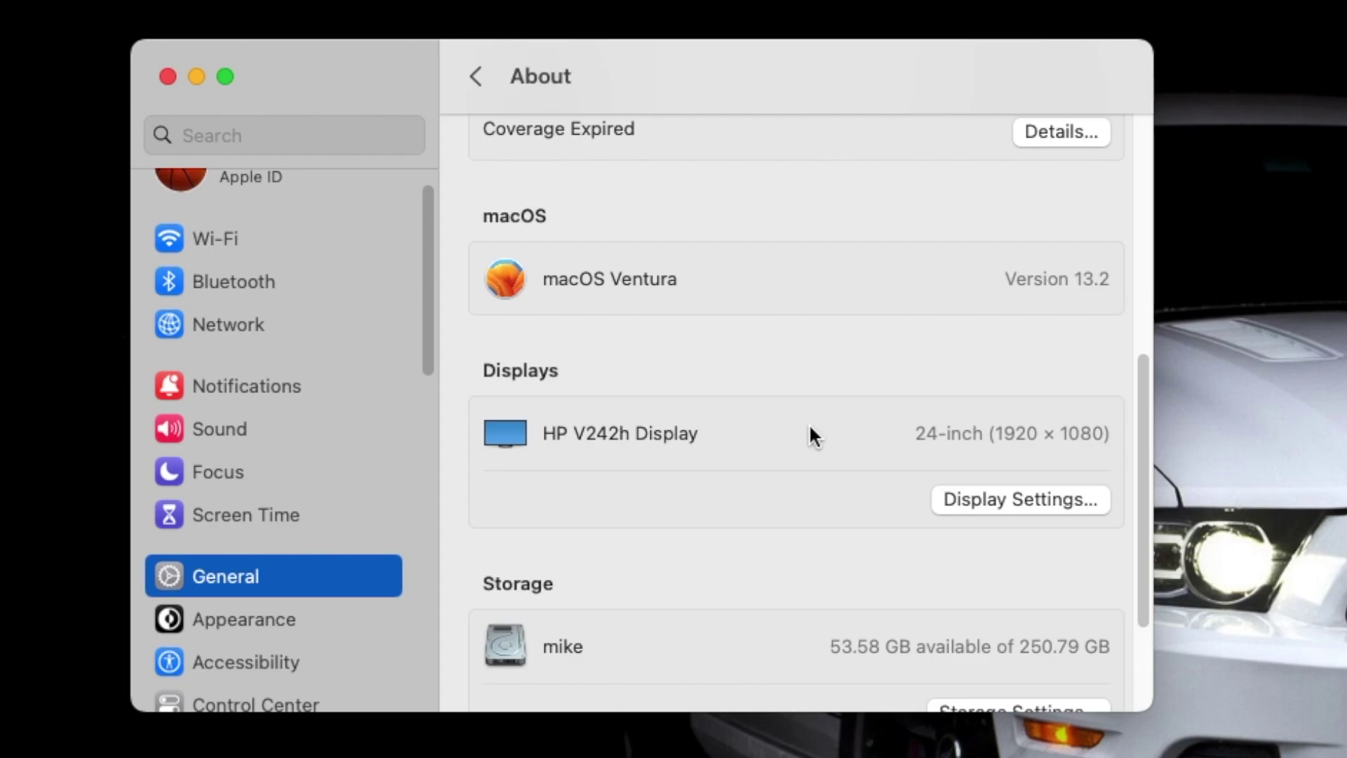
# Scroll through the About page to review the Mac's specs and macOS Ventura 13.2
pyautogui.scroll(10, 810, 432)
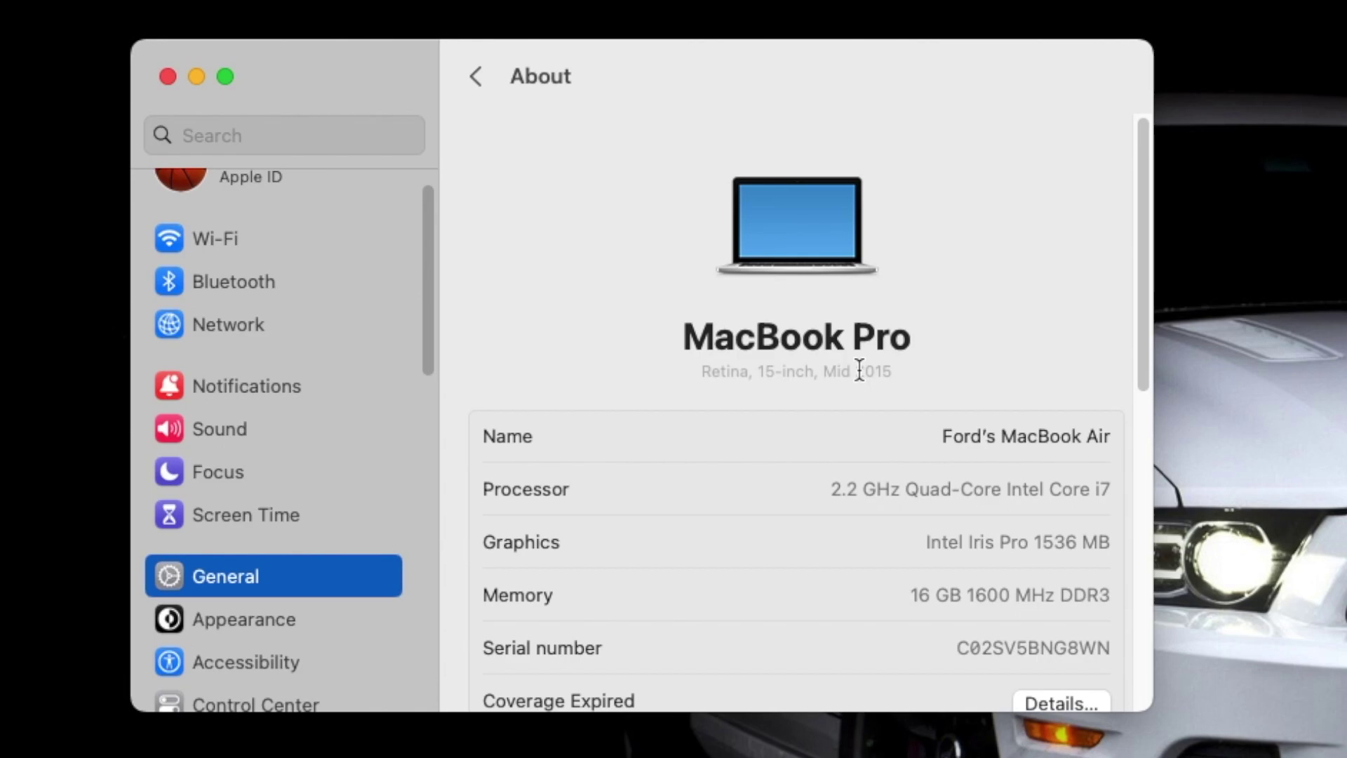
pyautogui.scroll(-6, 860, 370)
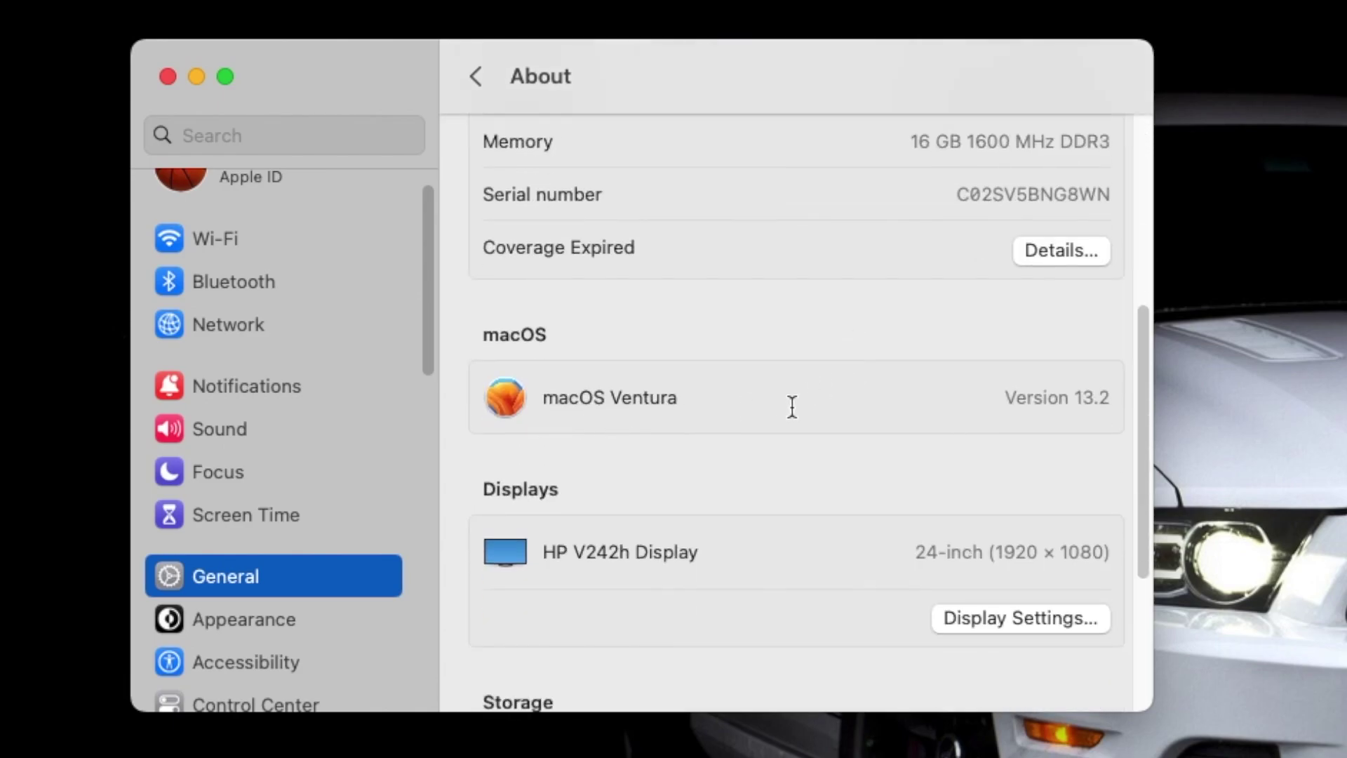
pyautogui.scroll(-2, 793, 407)
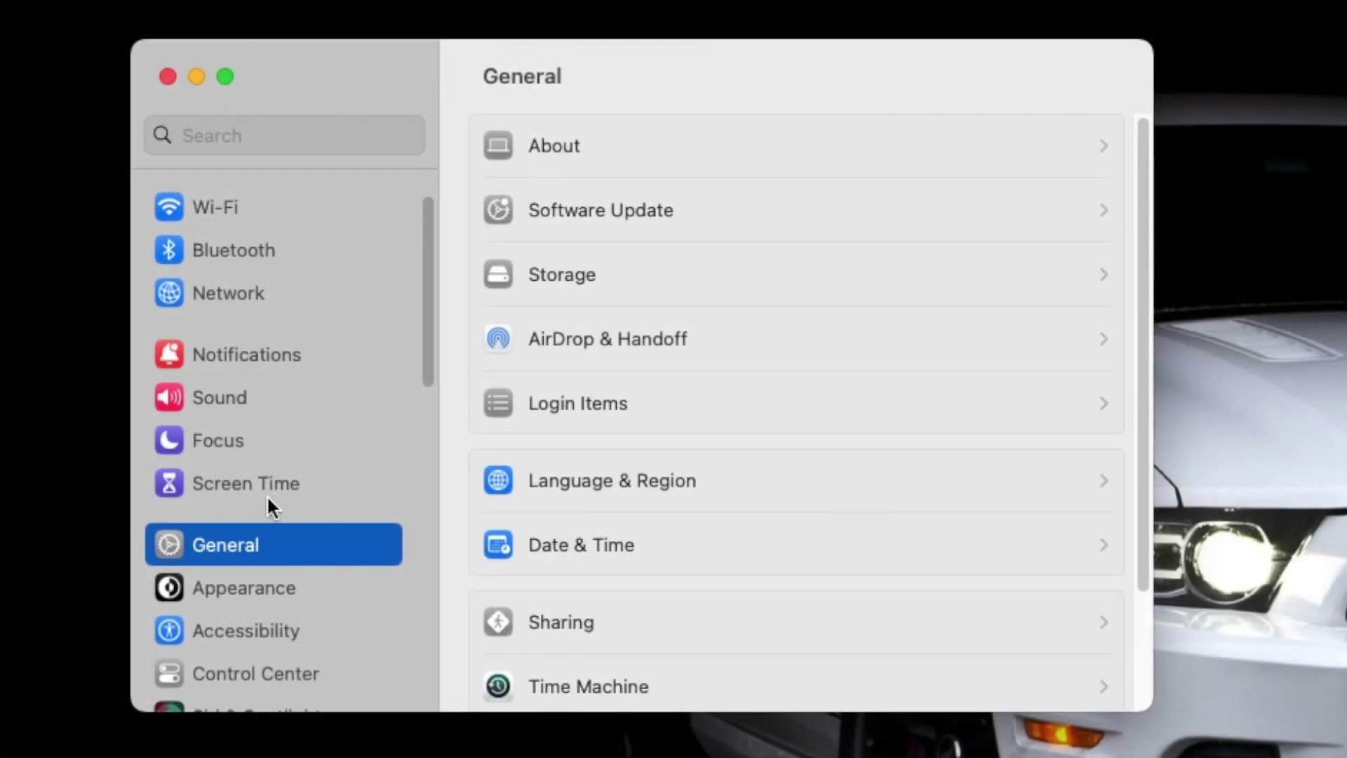
# Open Wallpaper settings and try the Grid Green and then Grid Magenta wallpapers
pyautogui.scroll(-10, 267, 495)
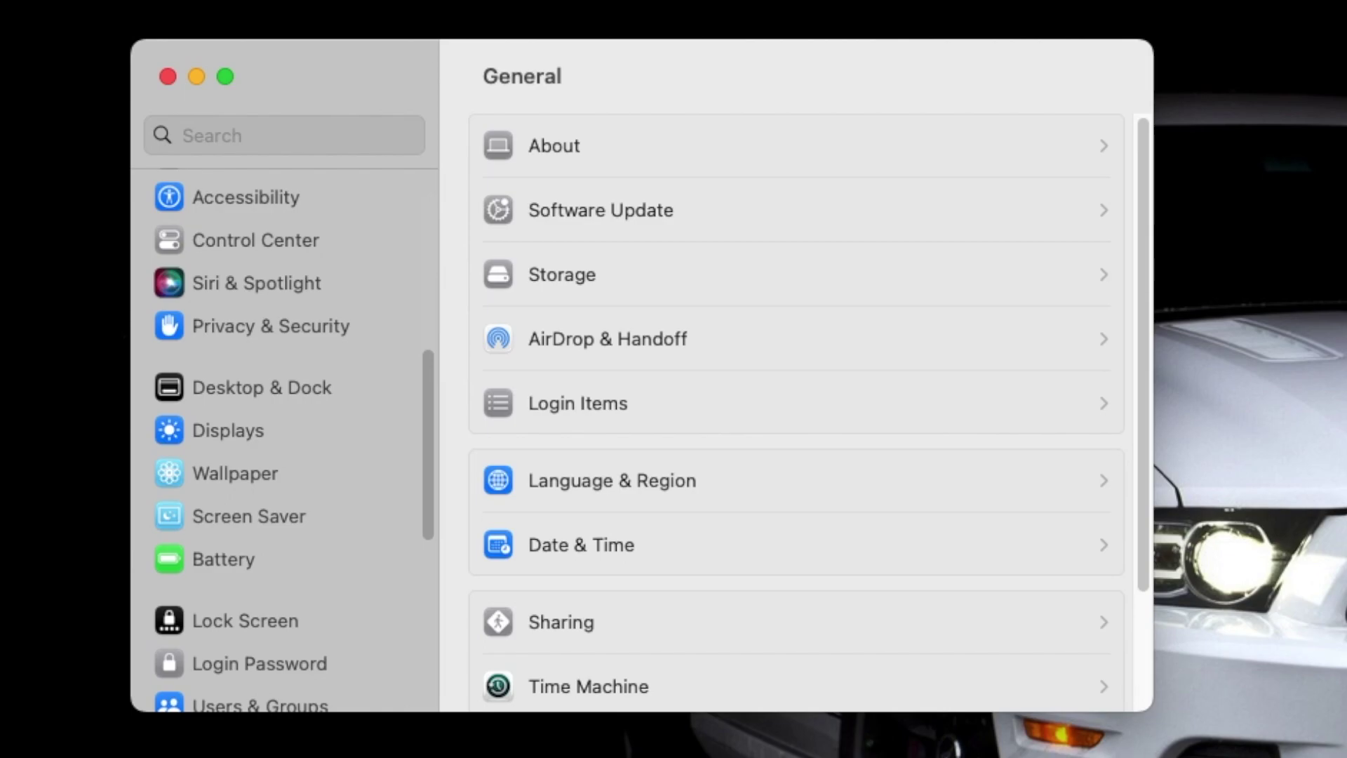
pyautogui.scroll(-1, 353, 486)
pyautogui.click(283, 455)
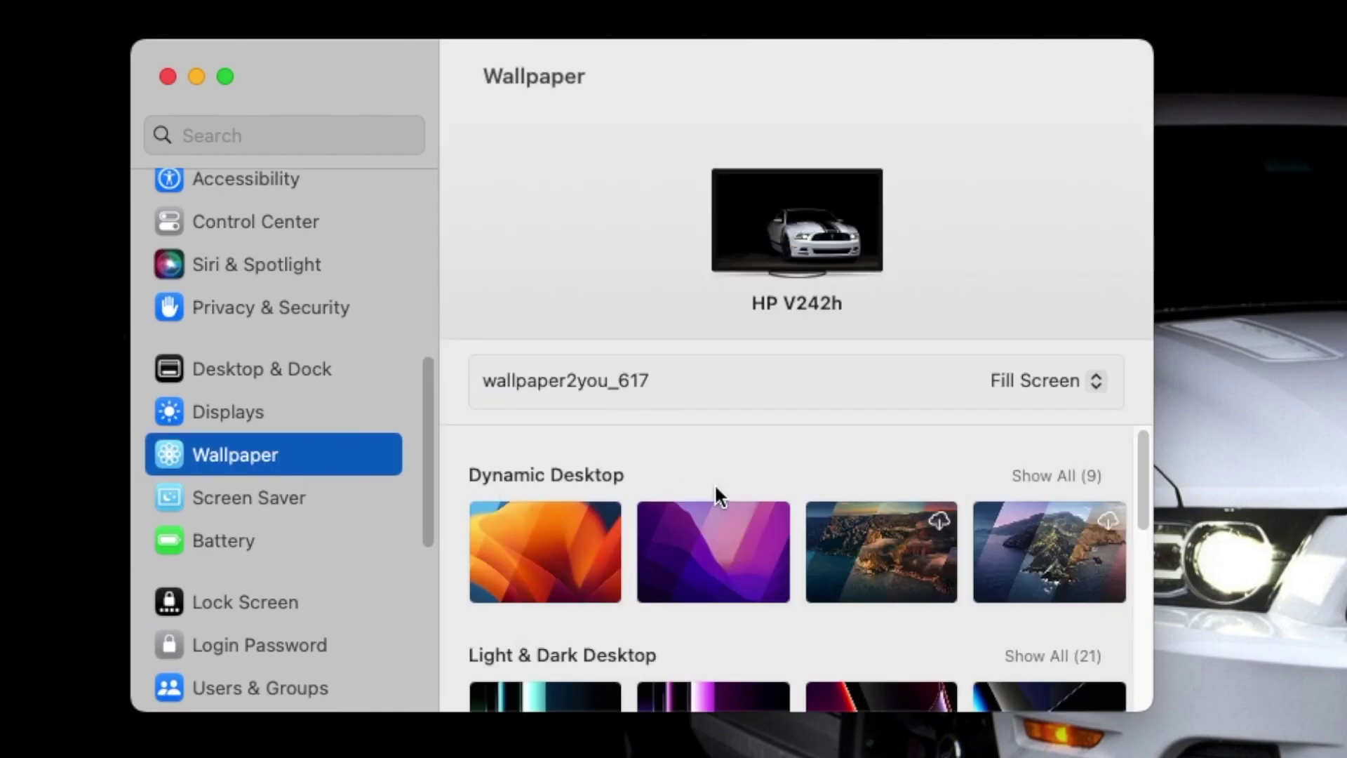
pyautogui.scroll(-1, 629, 491)
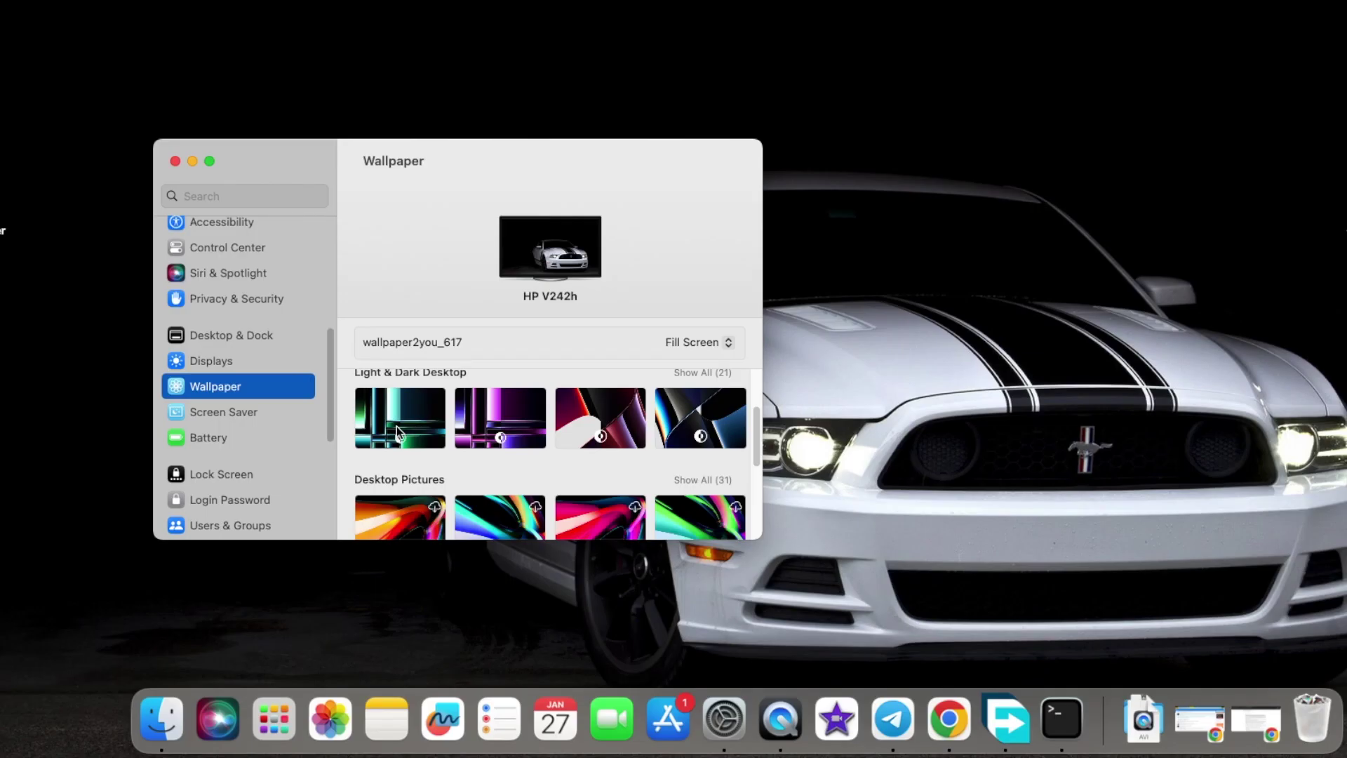
pyautogui.click(527, 530)
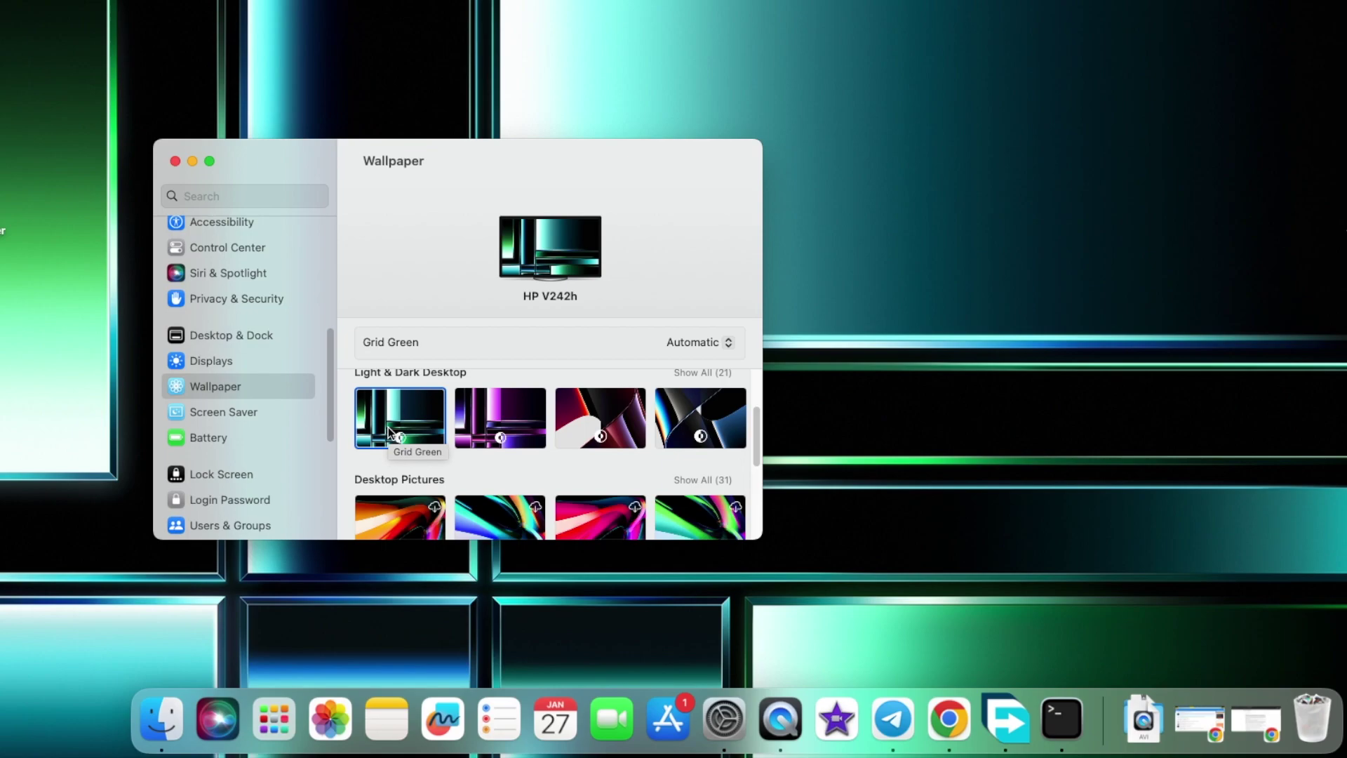
pyautogui.click(484, 412)
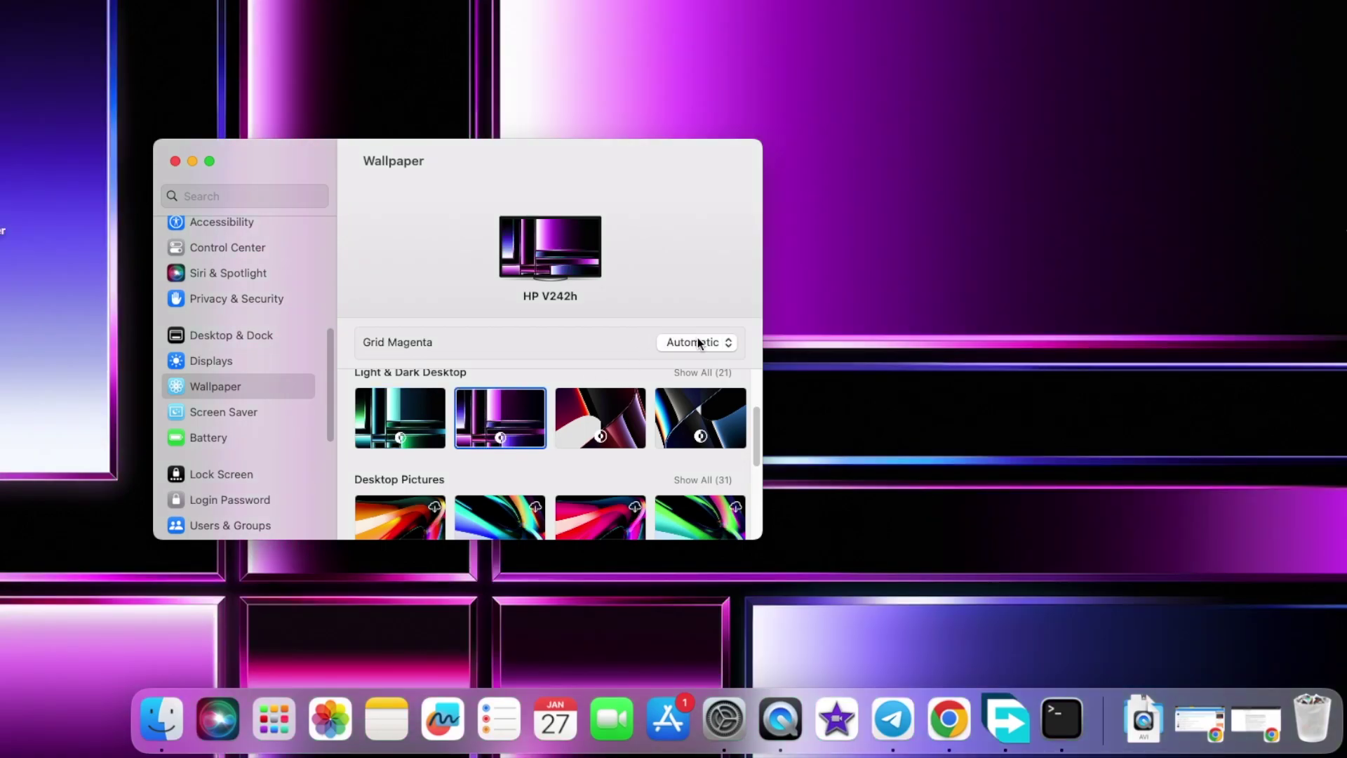
# Try the Light and Dark (Still) appearances, then apply Grid Green with Automatic appearance
pyautogui.click(697, 339)
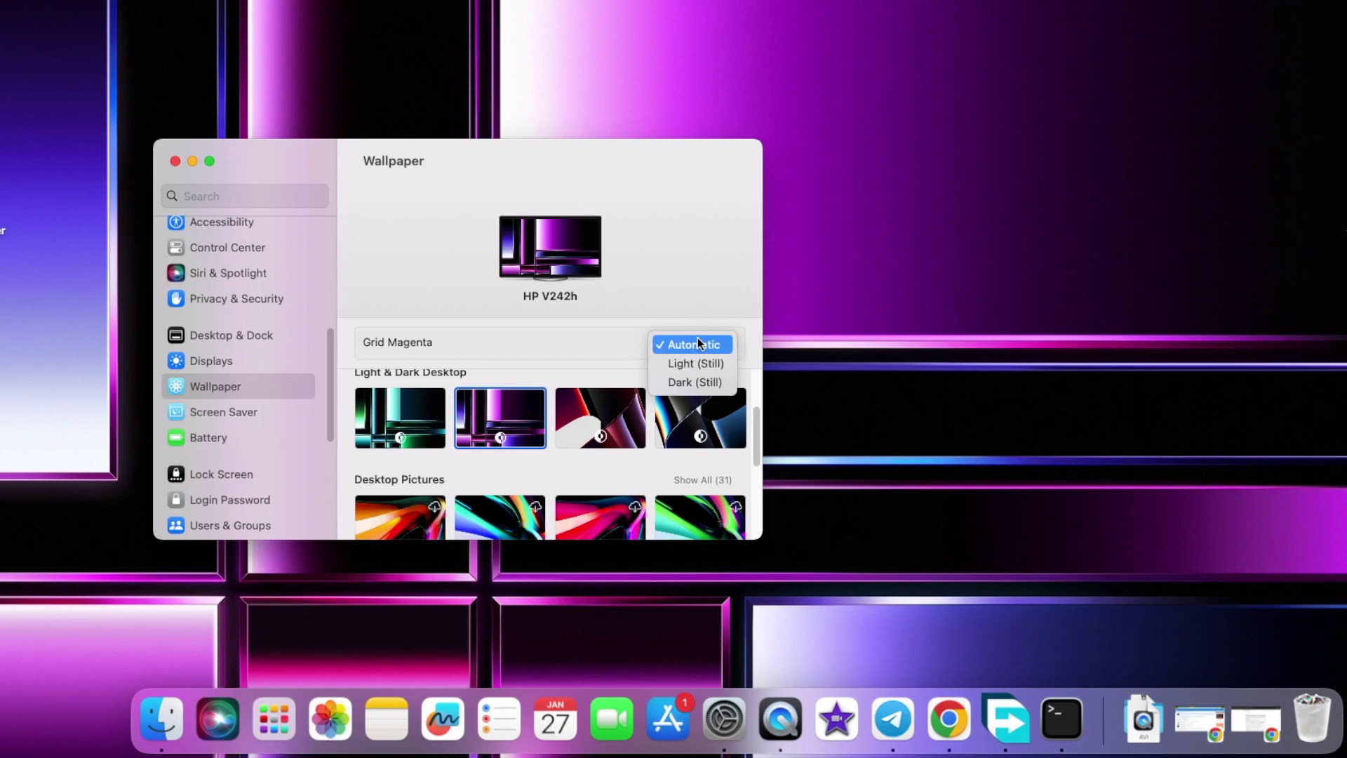
pyautogui.click(701, 362)
pyautogui.click(701, 342)
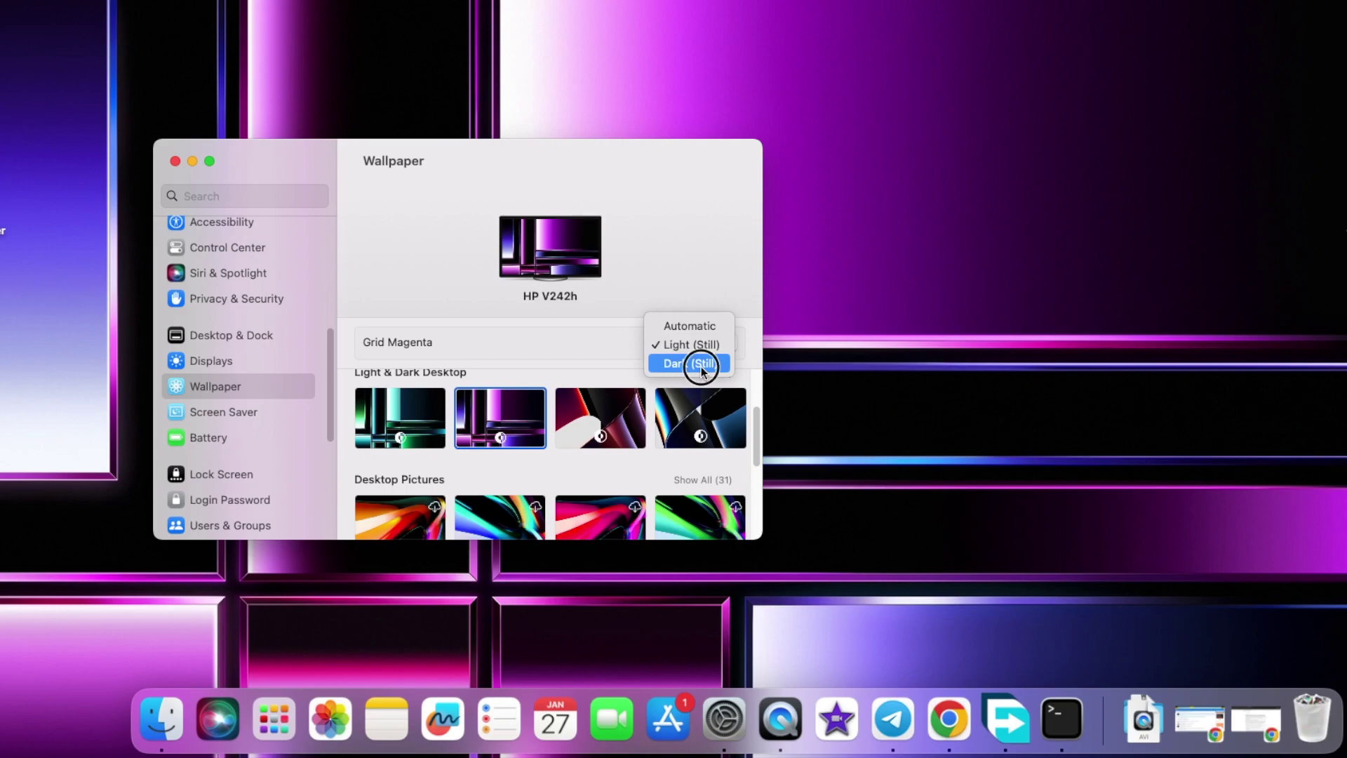
pyautogui.click(701, 365)
pyautogui.click(701, 342)
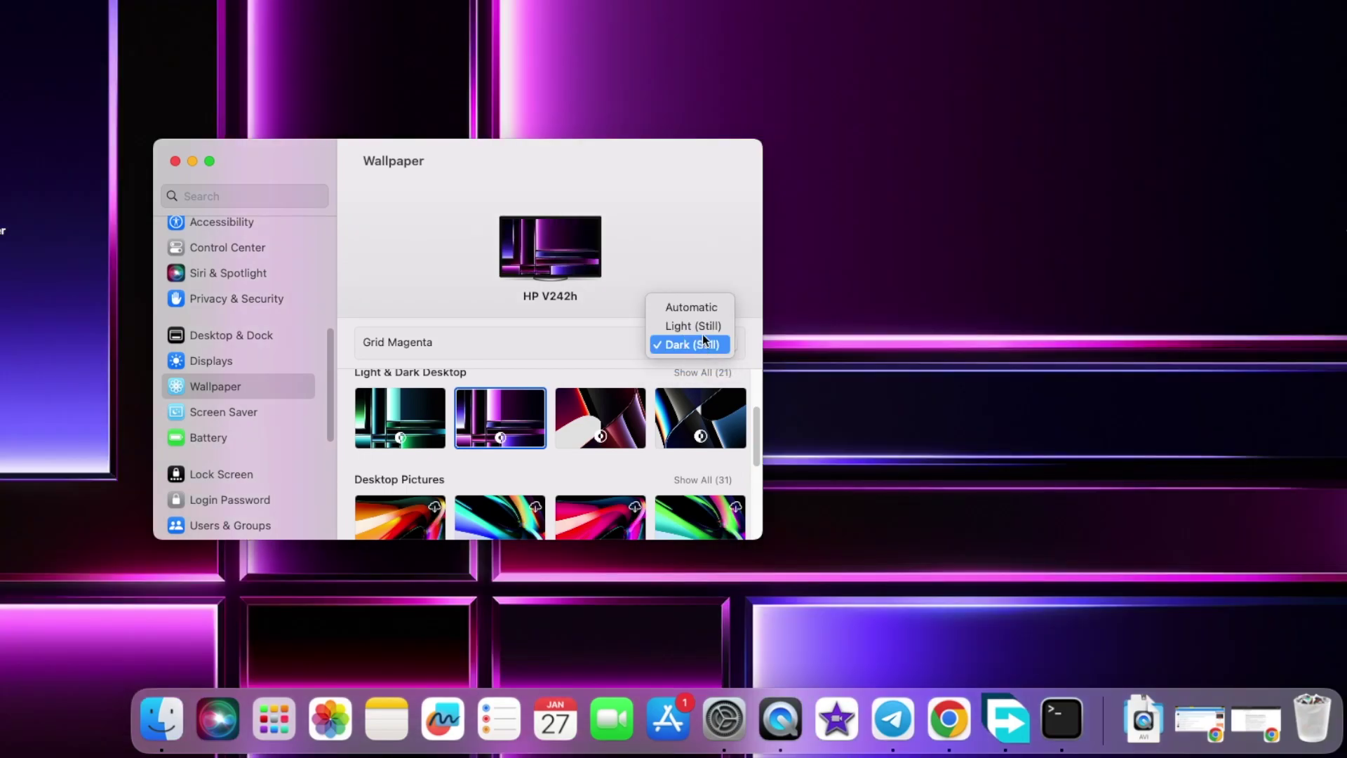
pyautogui.click(704, 310)
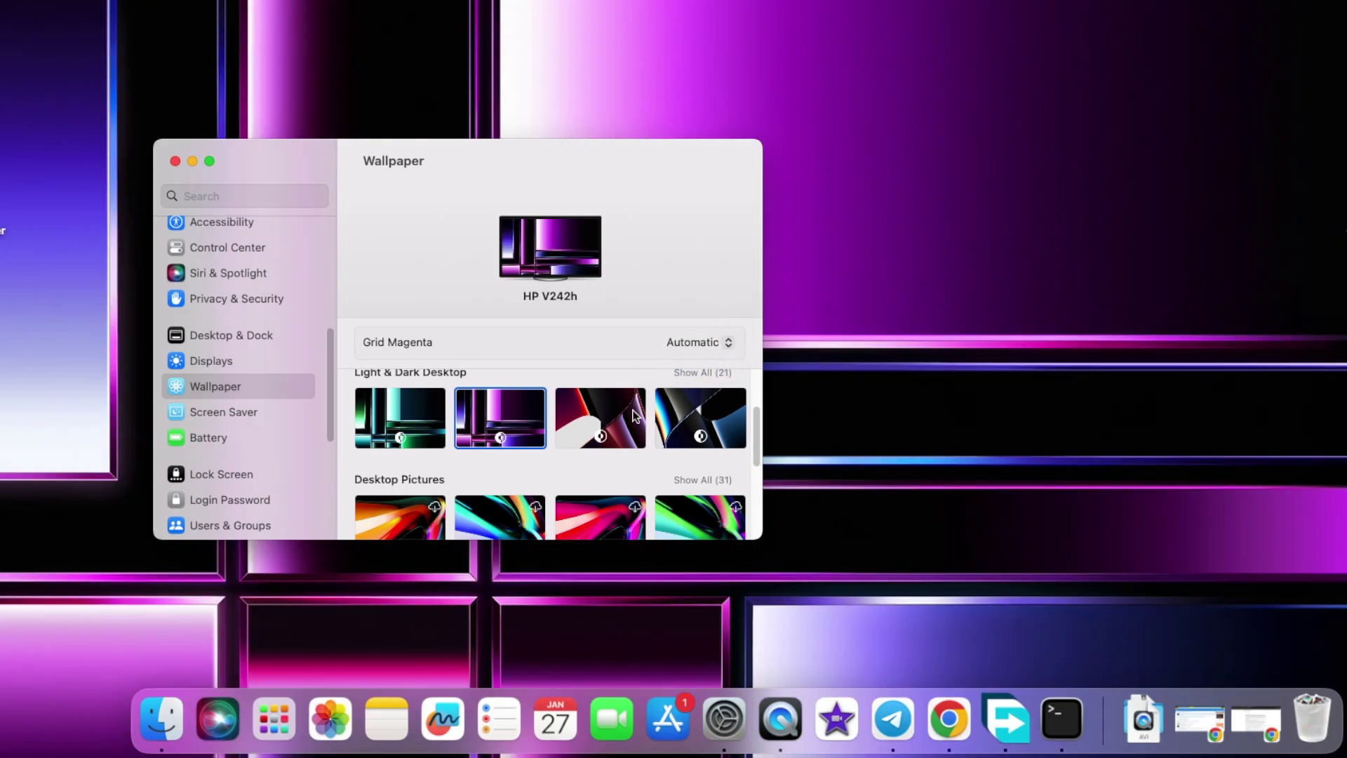
pyautogui.click(428, 414)
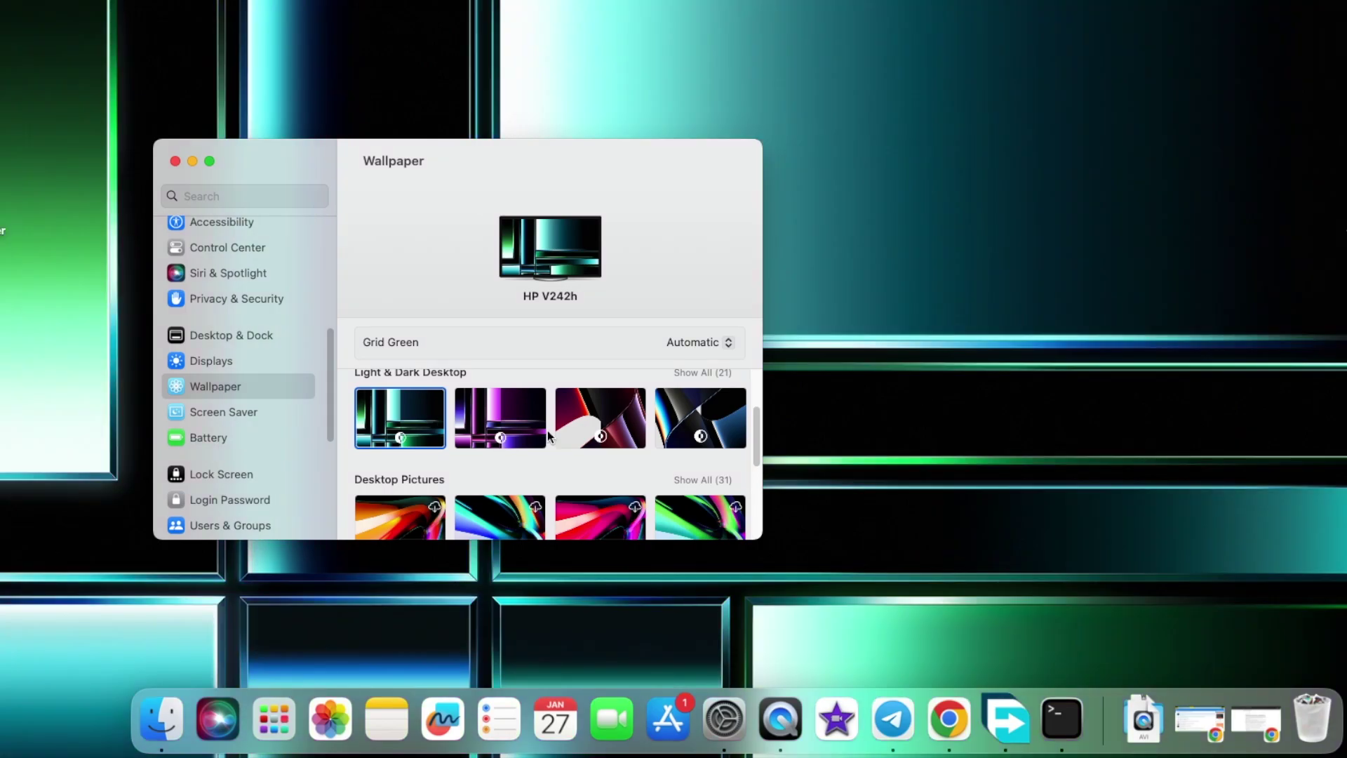
pyautogui.scroll(-2, 548, 435)
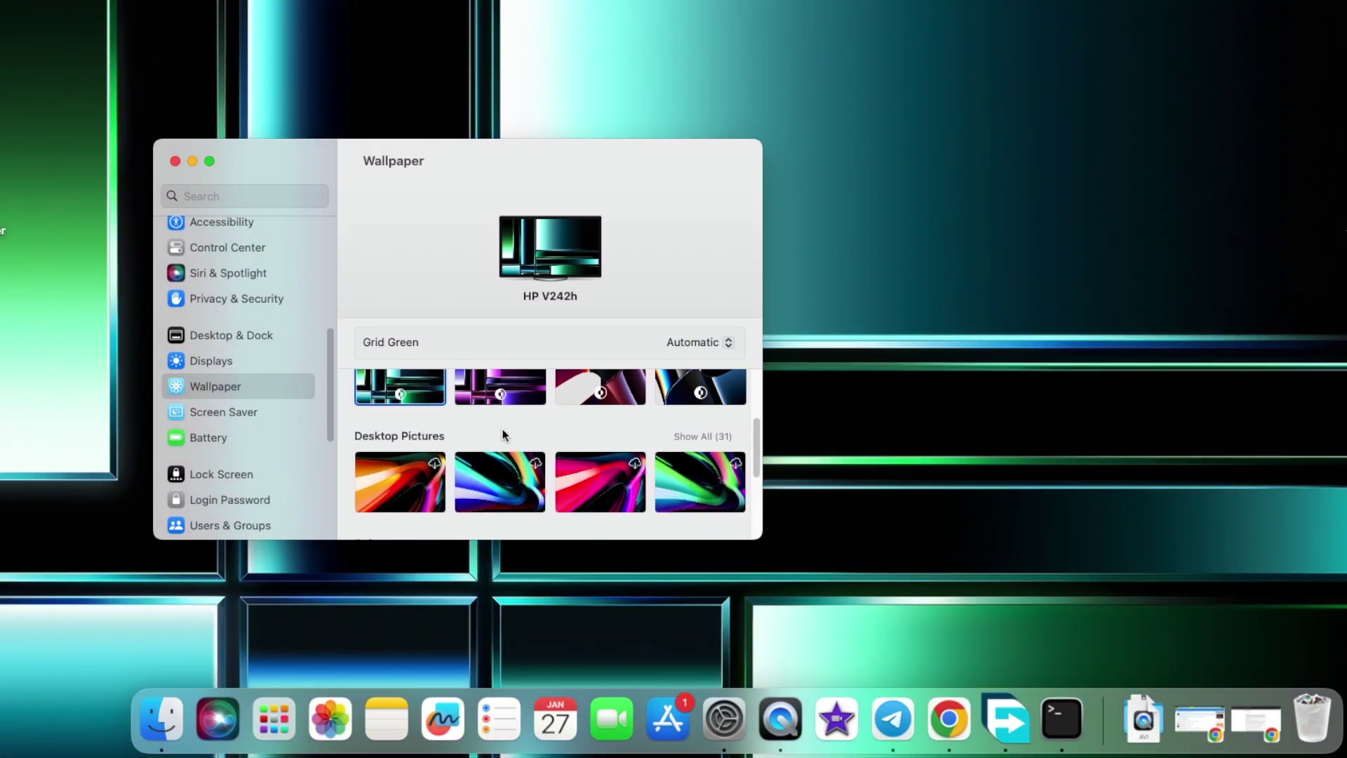
pyautogui.hscroll(3, 514, 494)
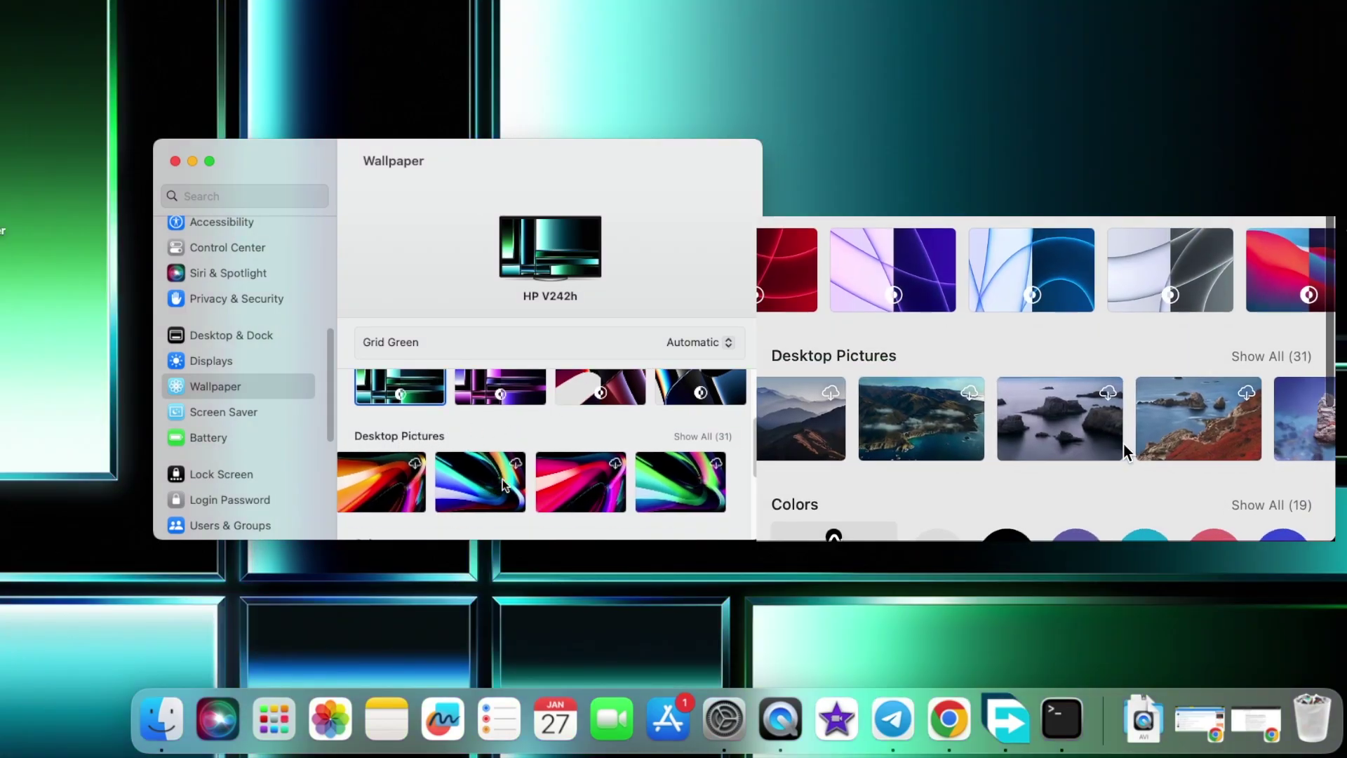
pyautogui.hscroll(5, 489, 479)
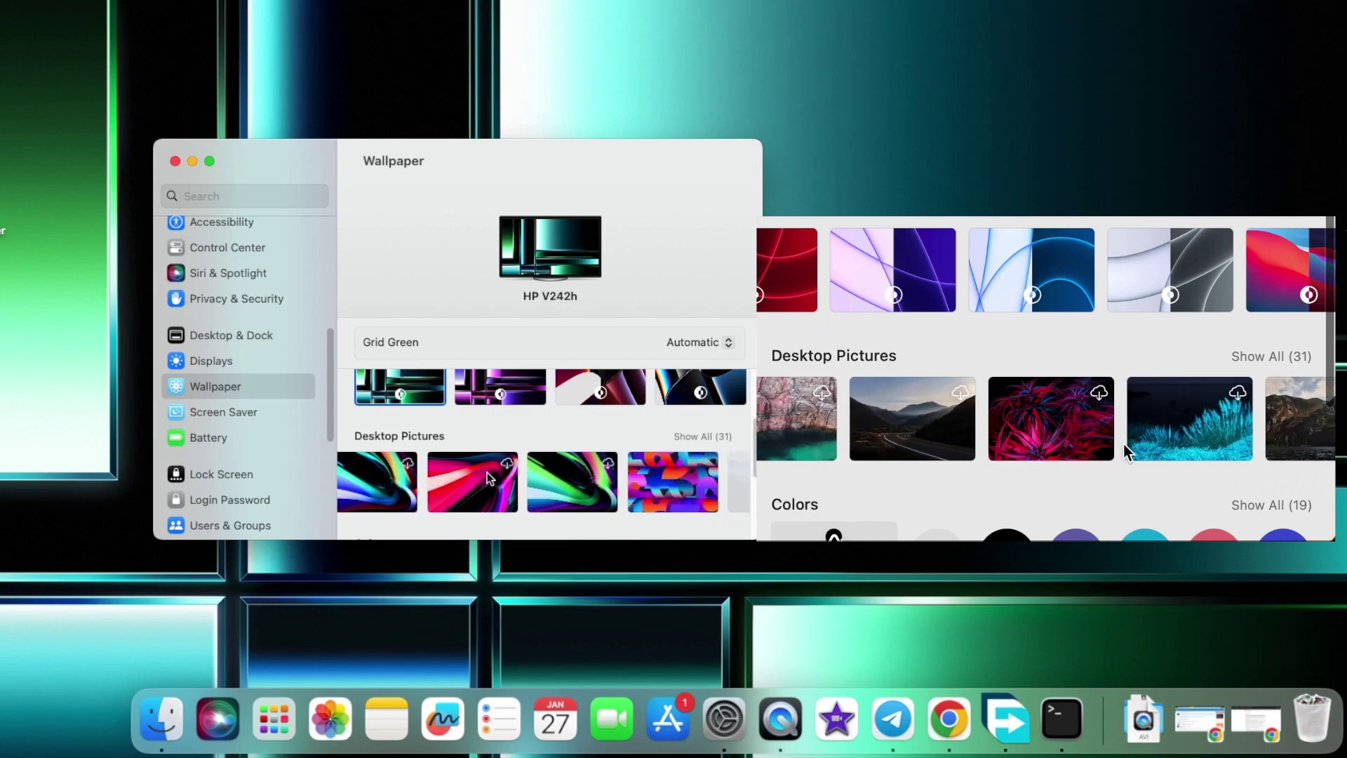
pyautogui.hscroll(3, 489, 479)
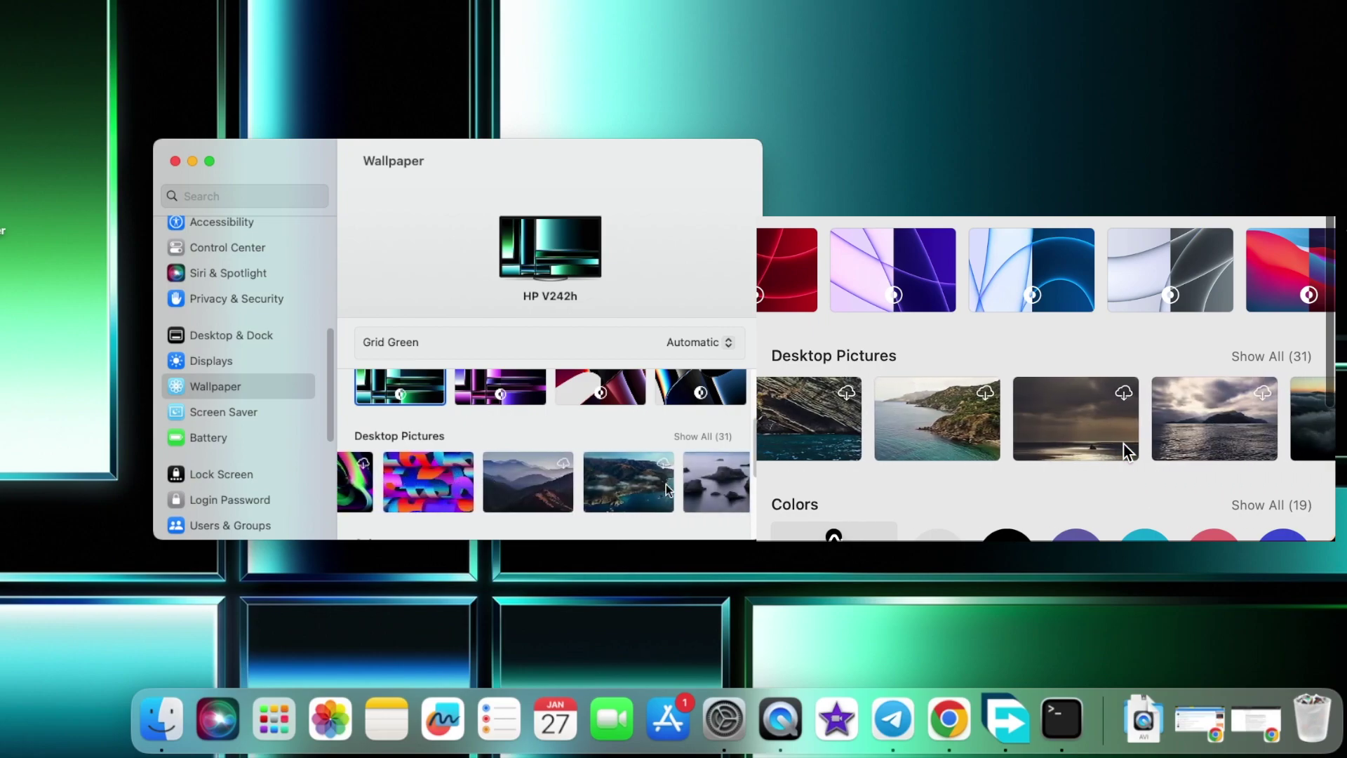
pyautogui.hscroll(-5, 632, 499)
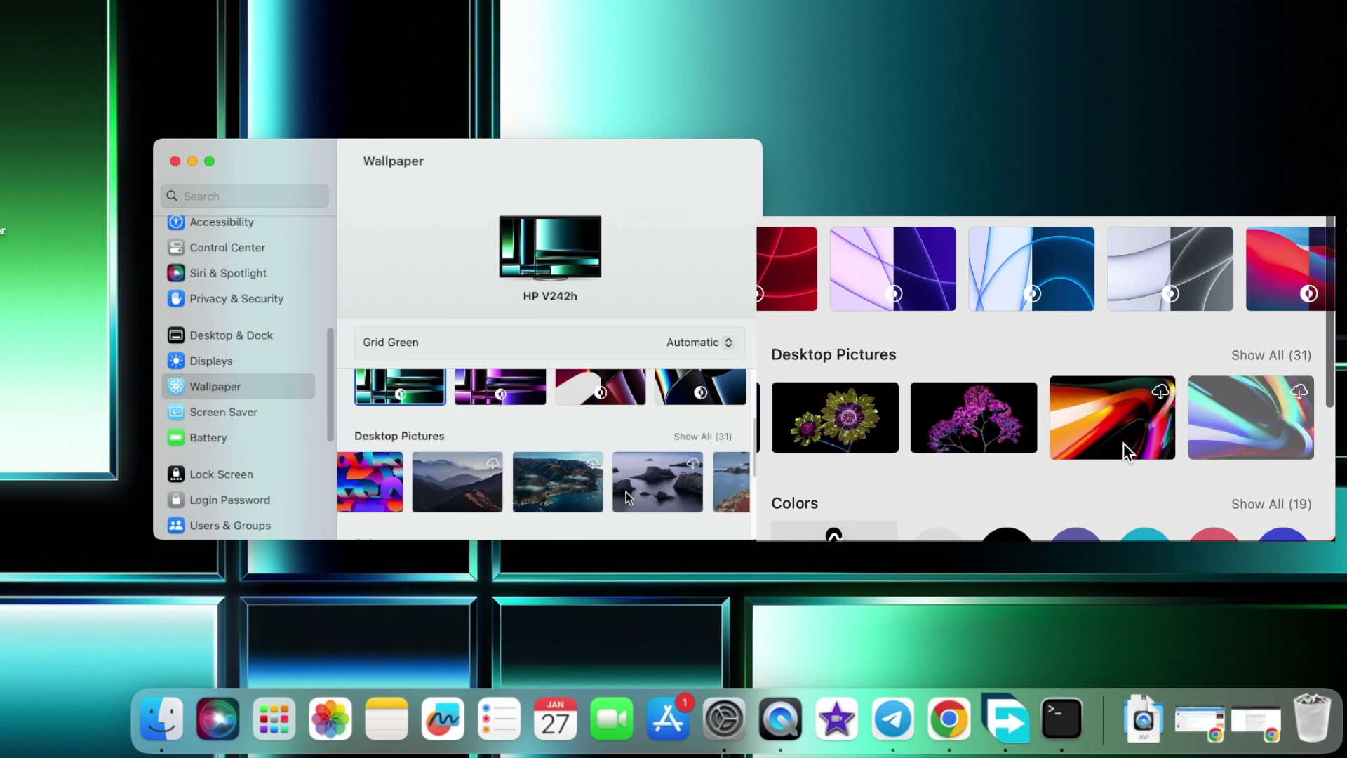
pyautogui.hscroll(-5, 628, 498)
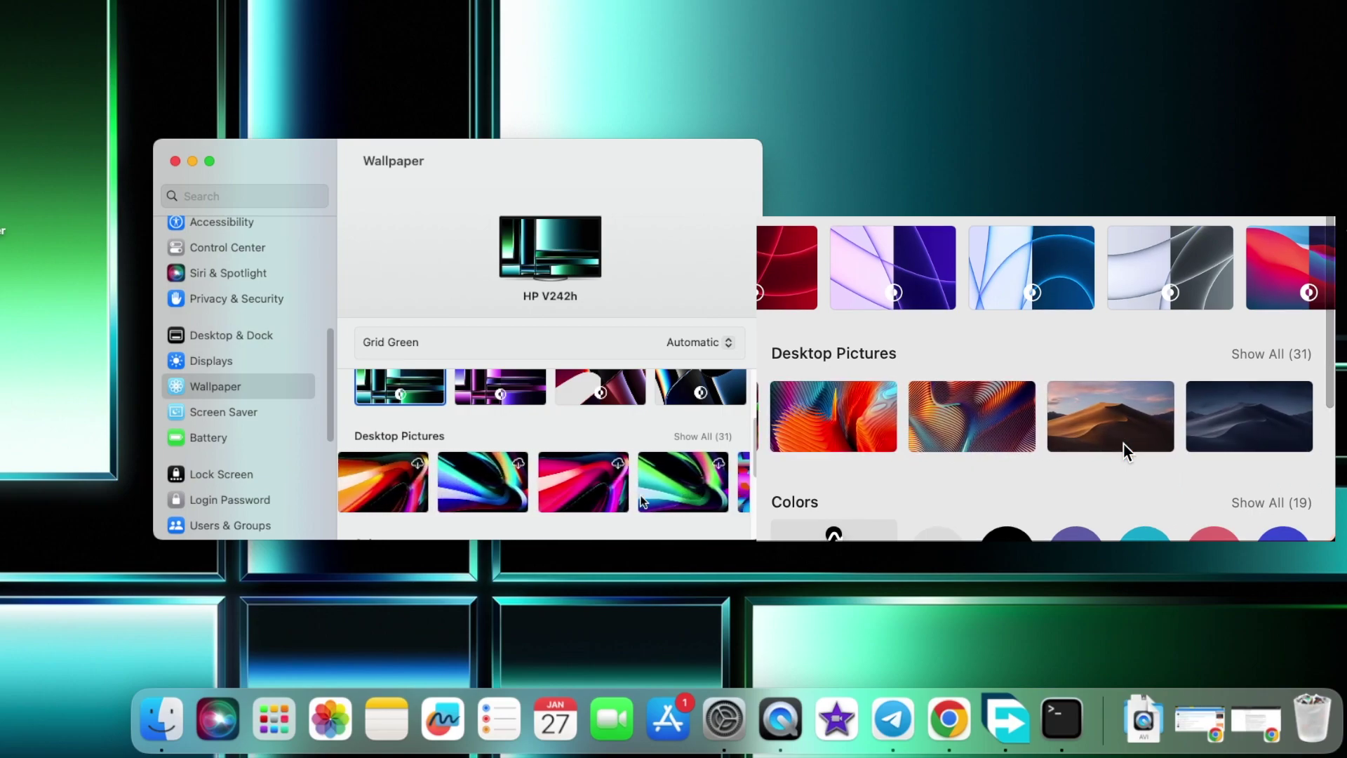
pyautogui.hscroll(-4, 526, 491)
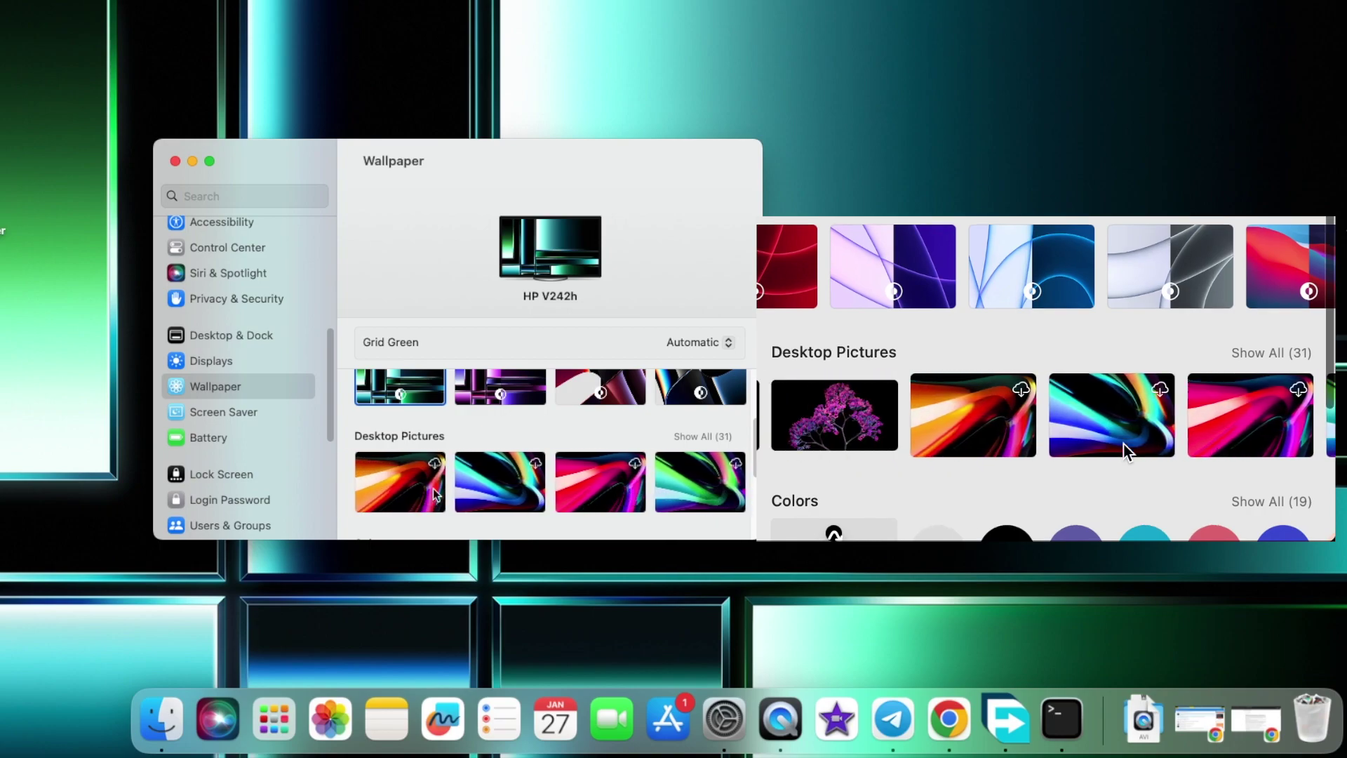
pyautogui.scroll(5, 294, 412)
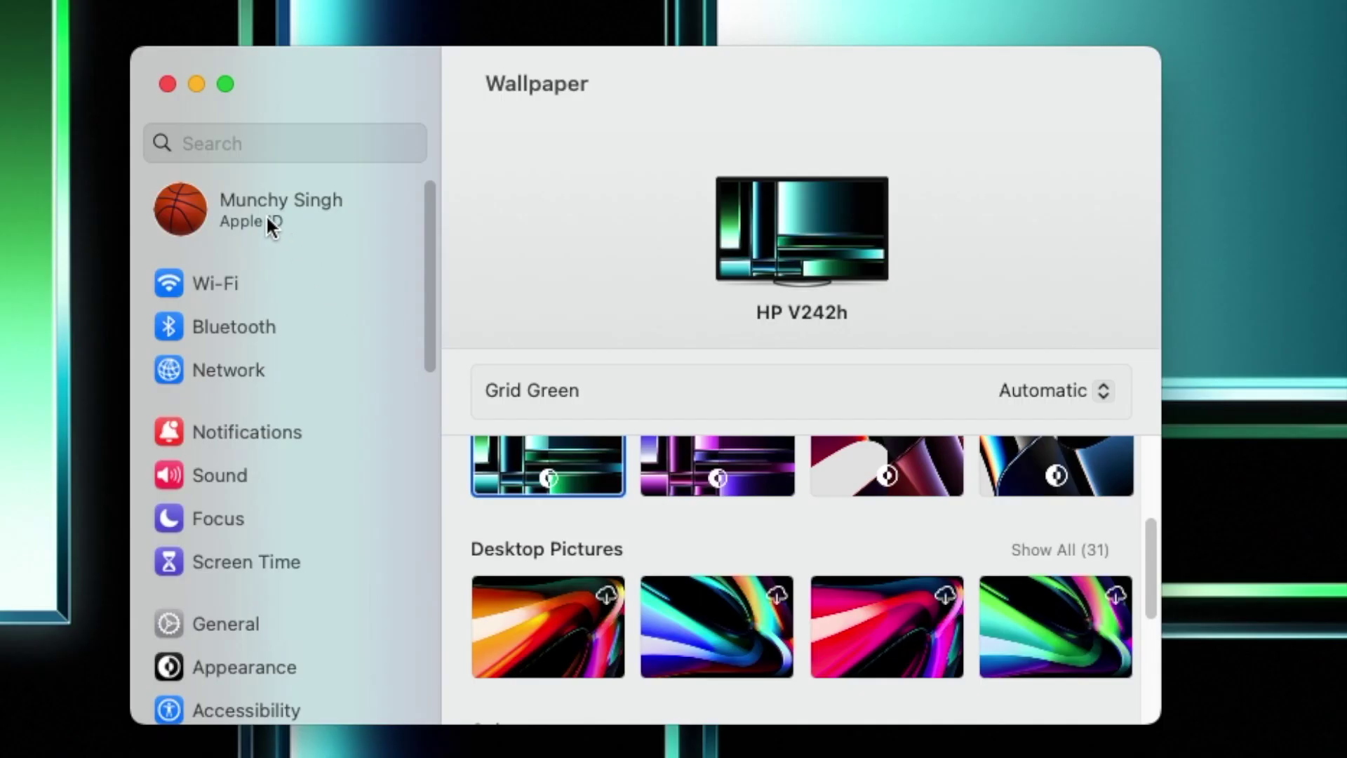
# Go to Apple ID > Password & Security and begin adding Security Keys
pyautogui.click(267, 218)
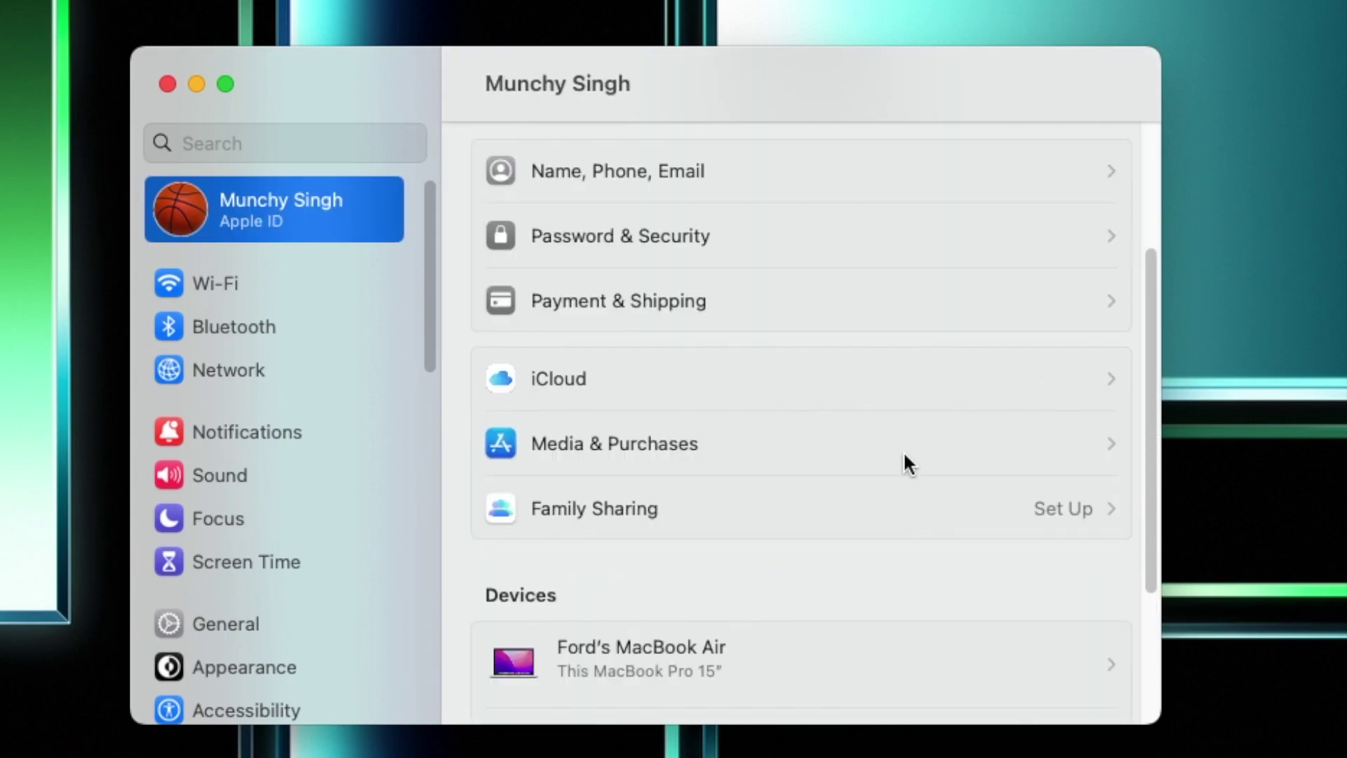
pyautogui.click(683, 240)
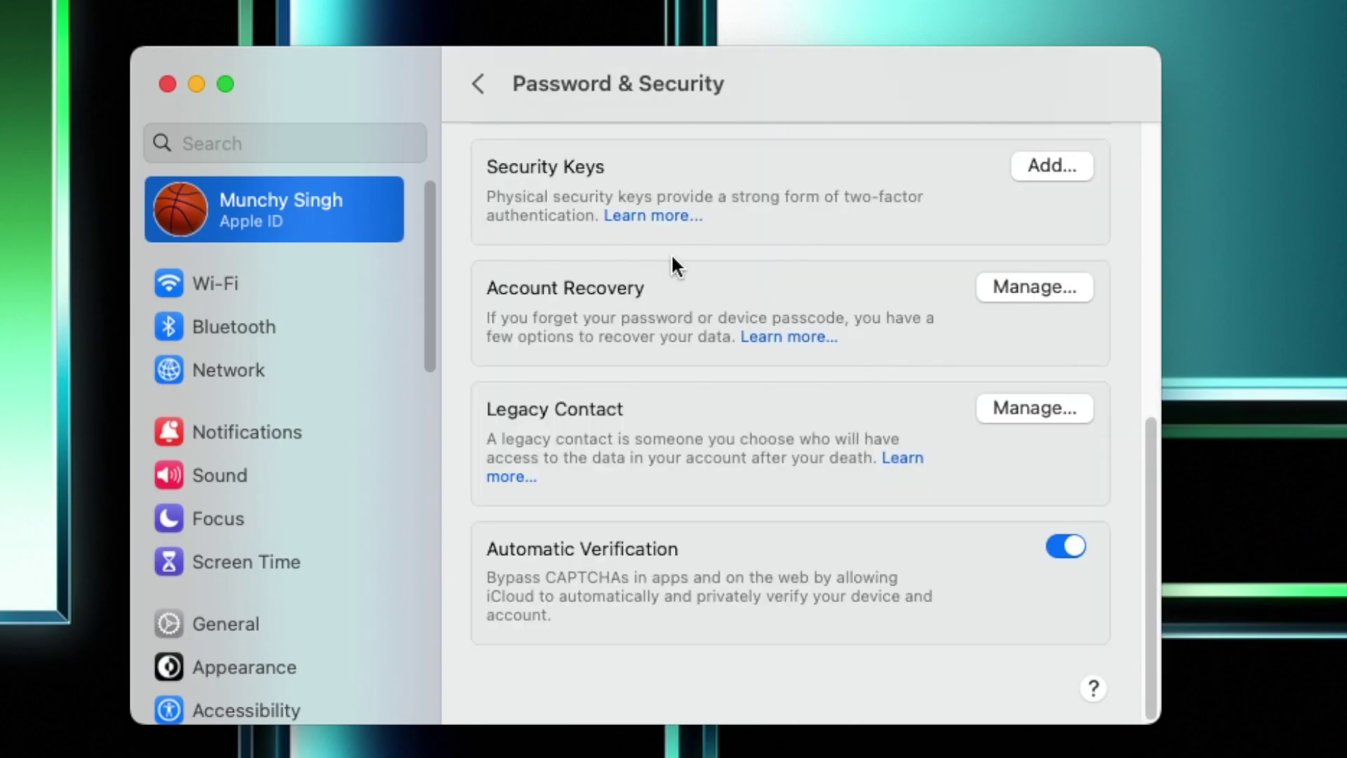
pyautogui.click(1056, 166)
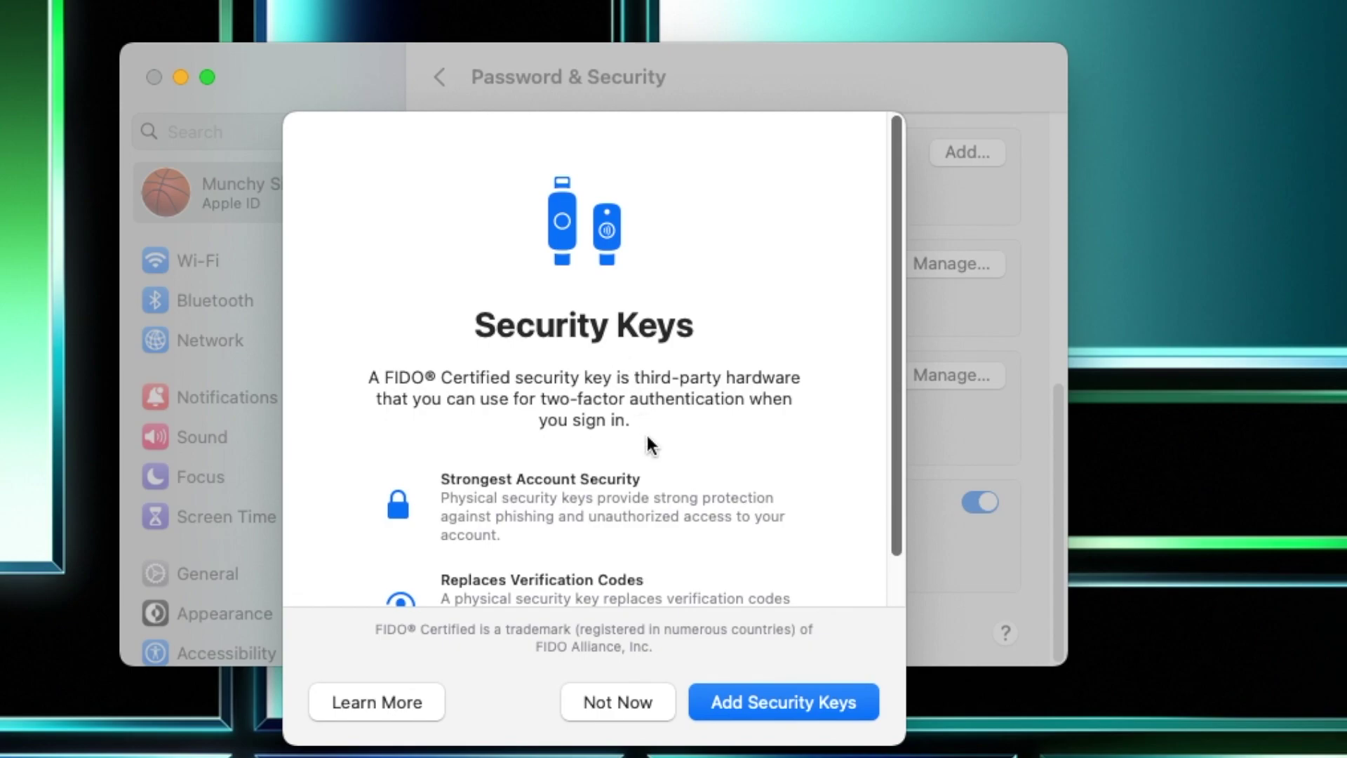
# Continue to the 'You Need Two Security Keys' step and open Apple's guide on choosing keys
pyautogui.scroll(-2, 647, 438)
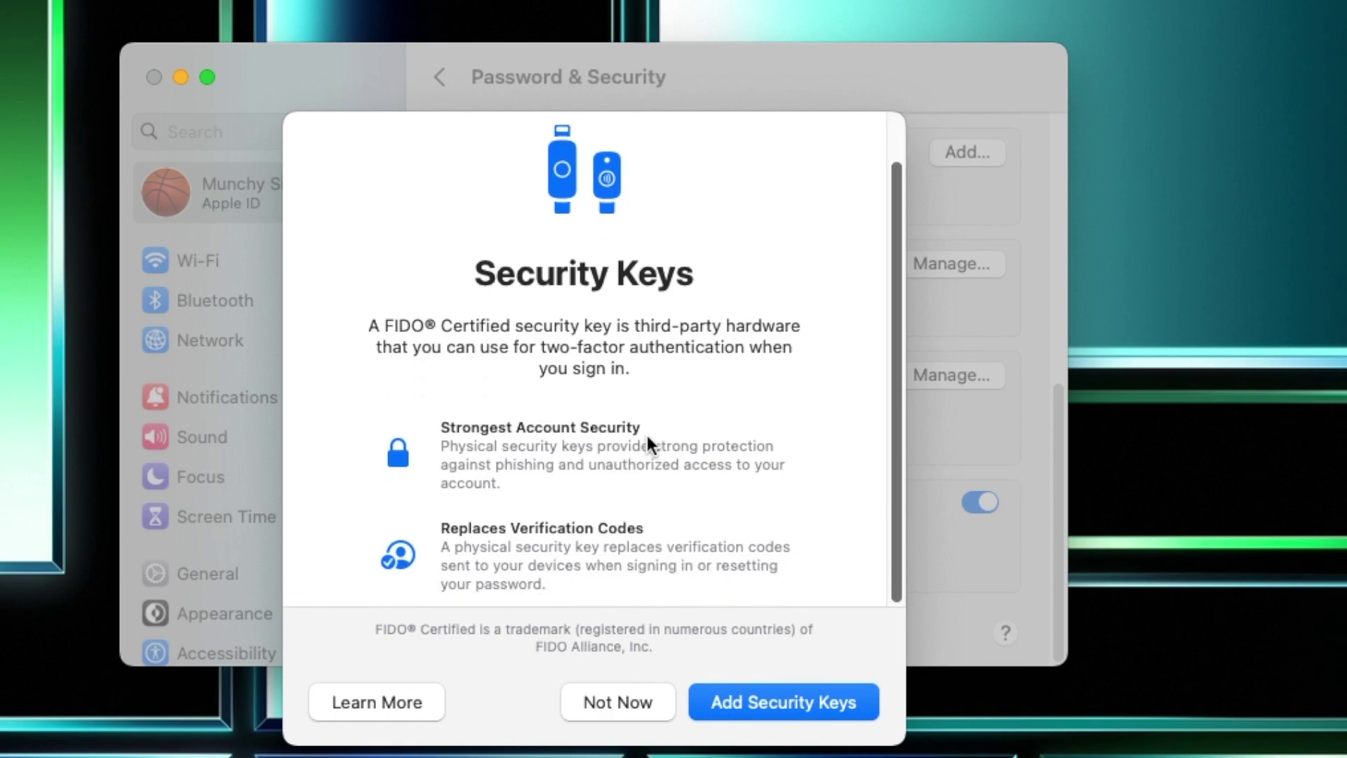
pyautogui.click(789, 702)
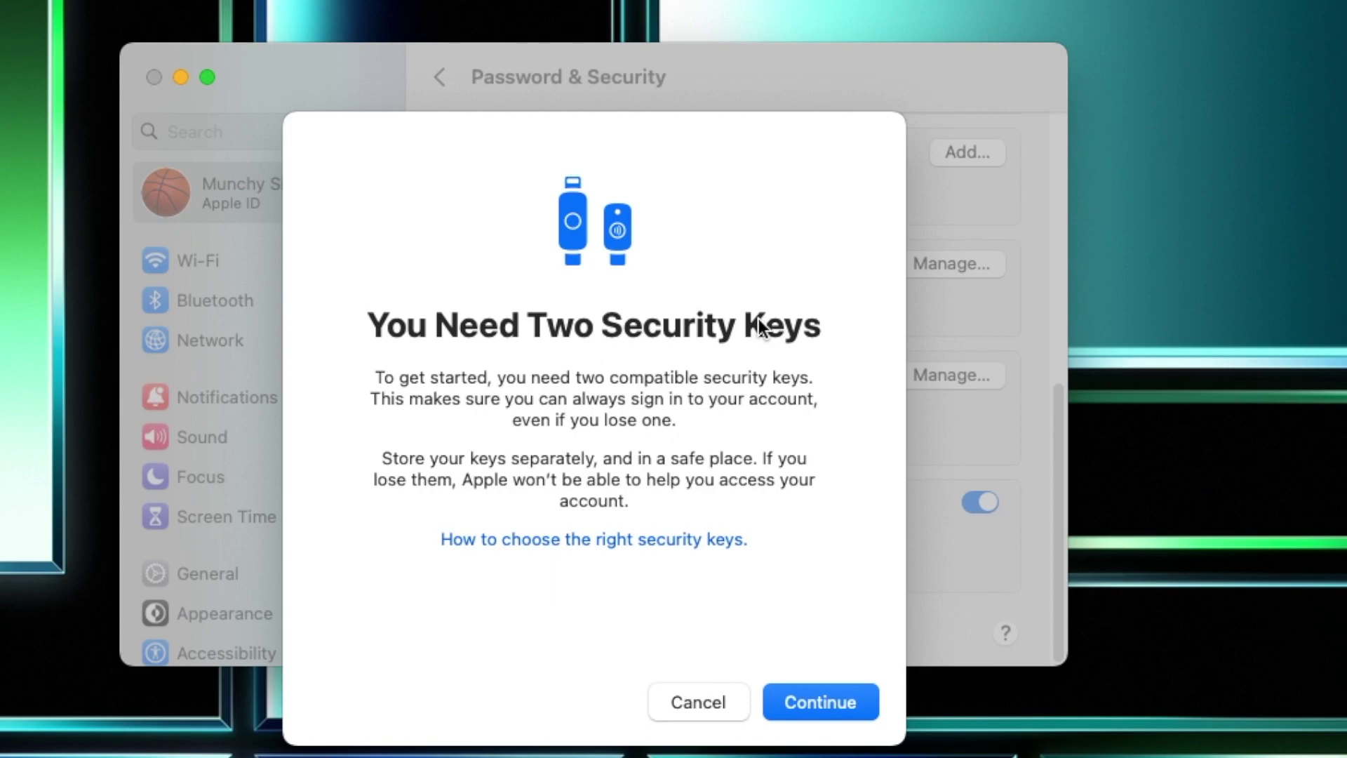
pyautogui.click(675, 551)
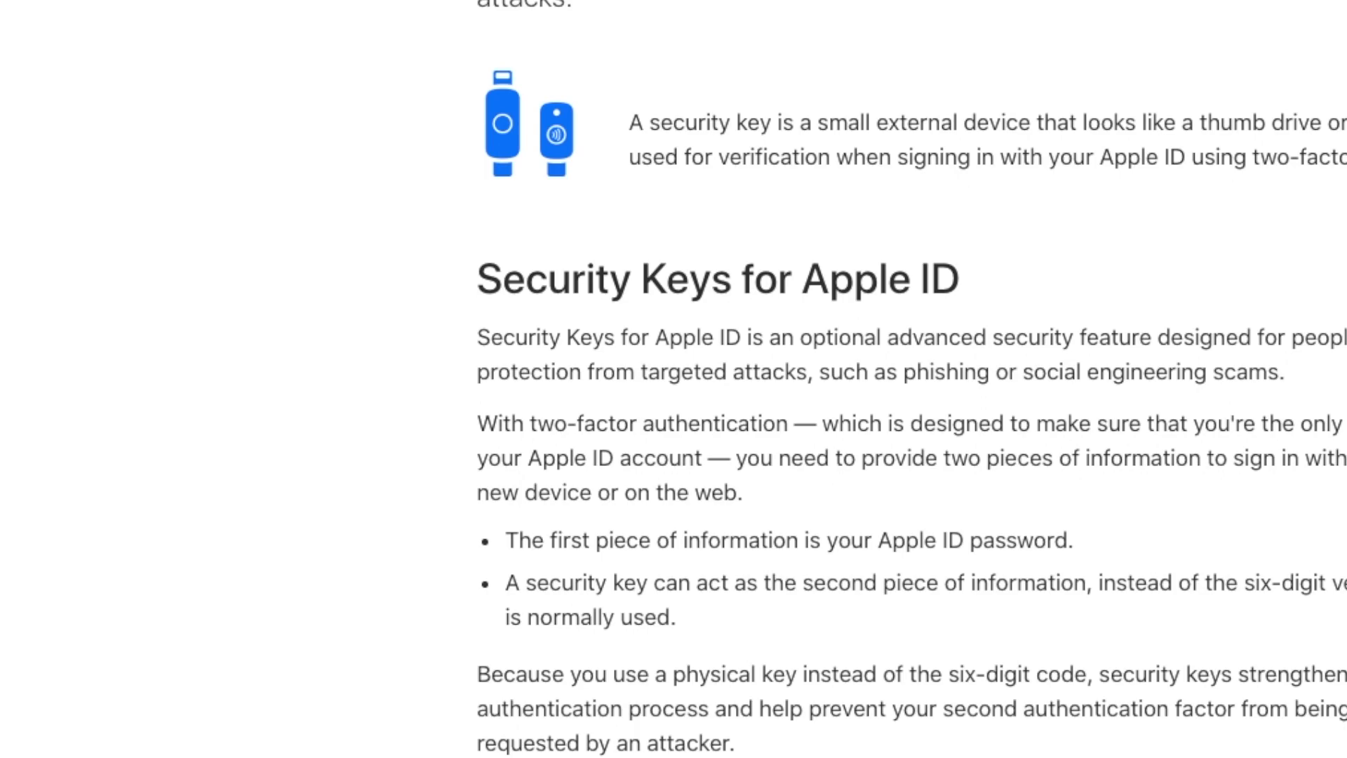
# Read the Security Keys for Apple ID article's requirements, FIDO Certified keys and connector types
pyautogui.scroll(-10, 980, 340)
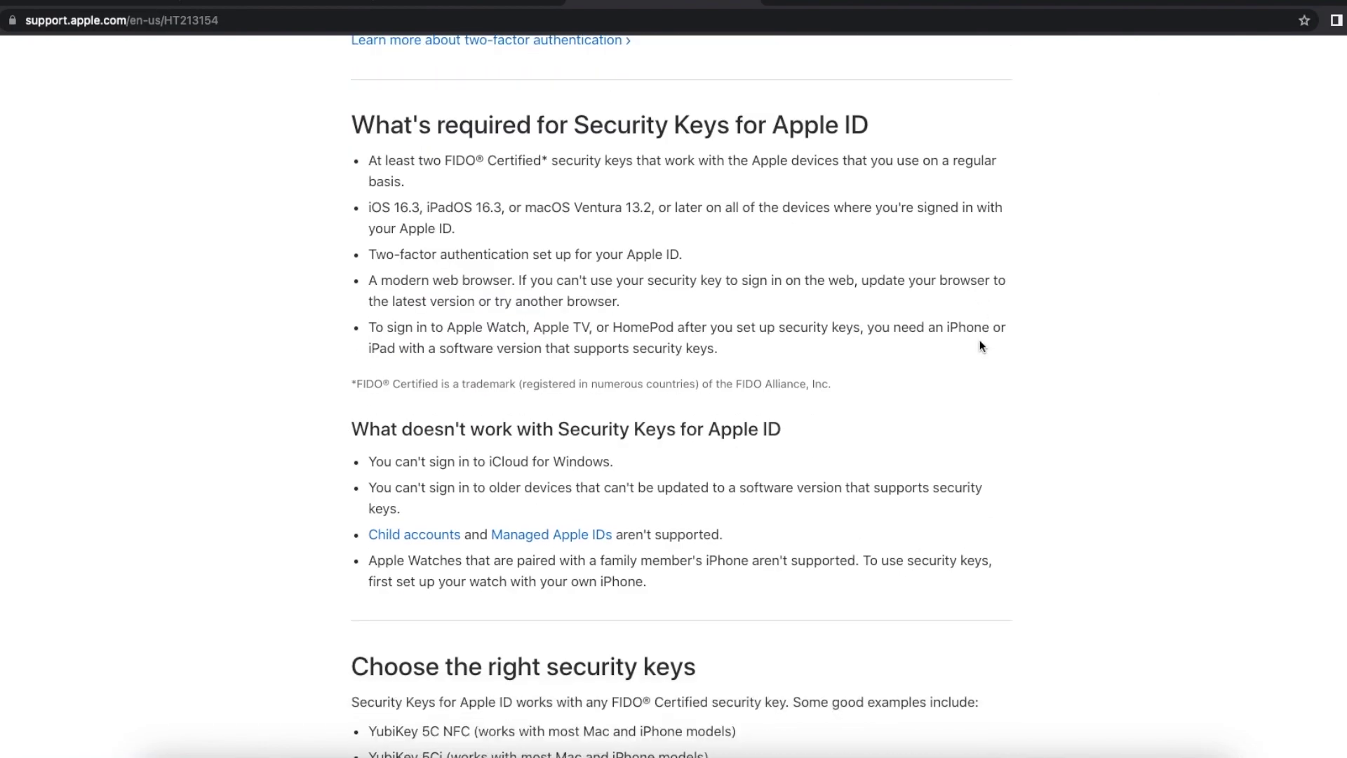
pyautogui.scroll(-5, 980, 341)
pyautogui.scroll(-7, 980, 342)
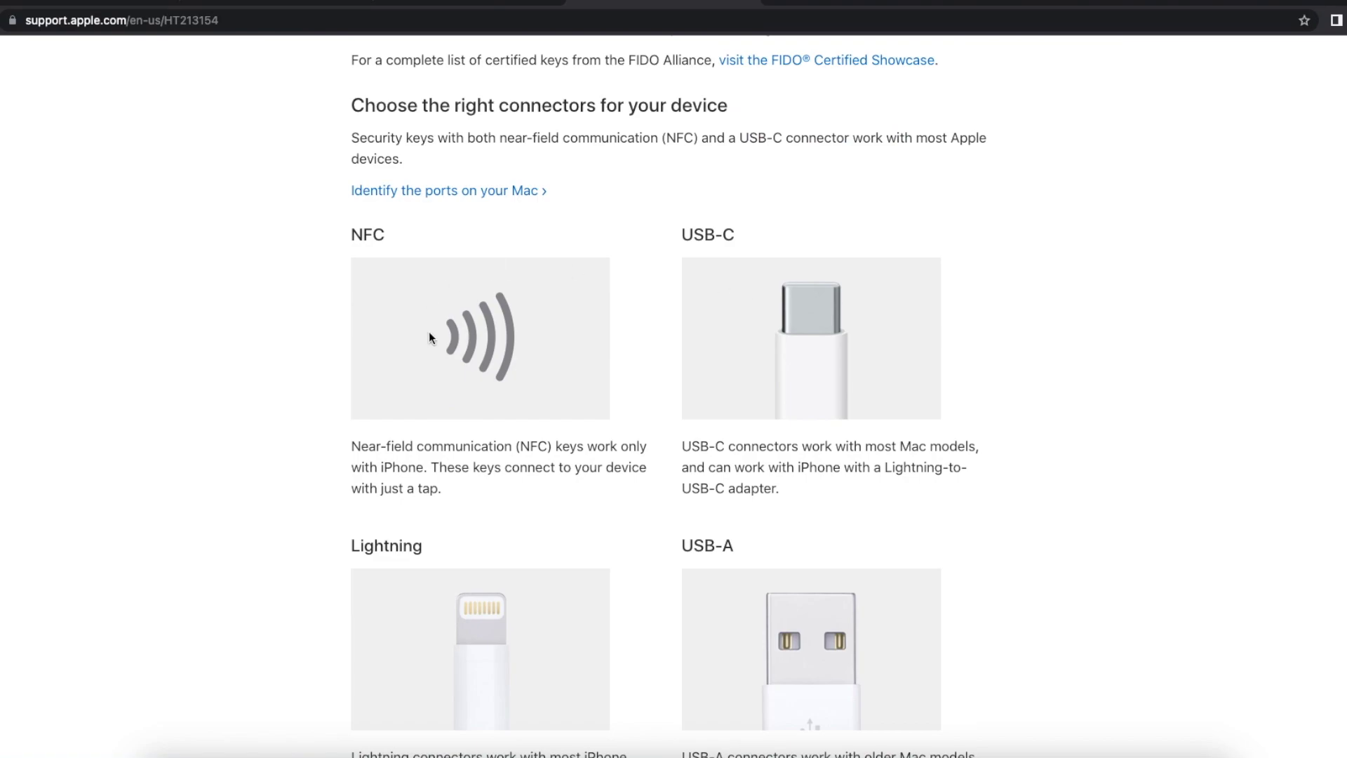
pyautogui.scroll(-1, 217, 403)
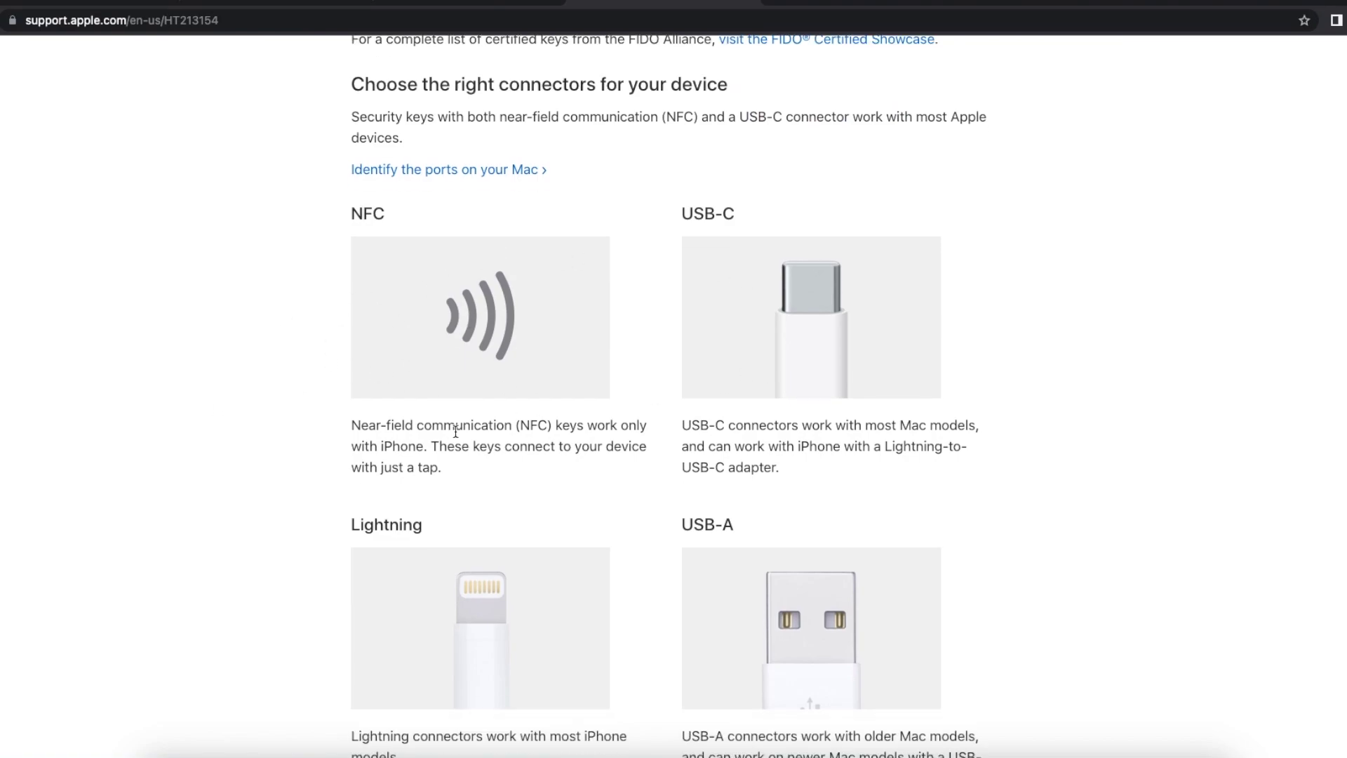
pyautogui.scroll(-2, 455, 431)
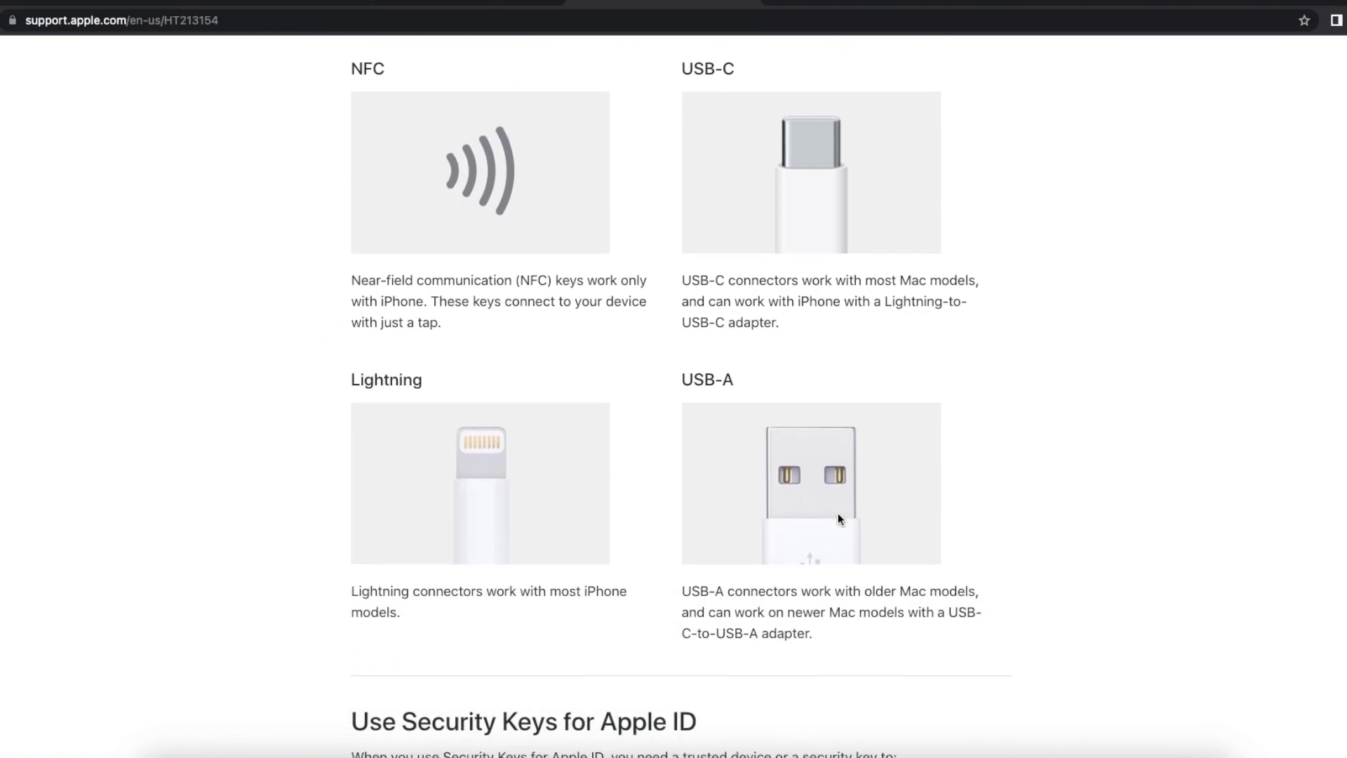
pyautogui.scroll(1, 838, 517)
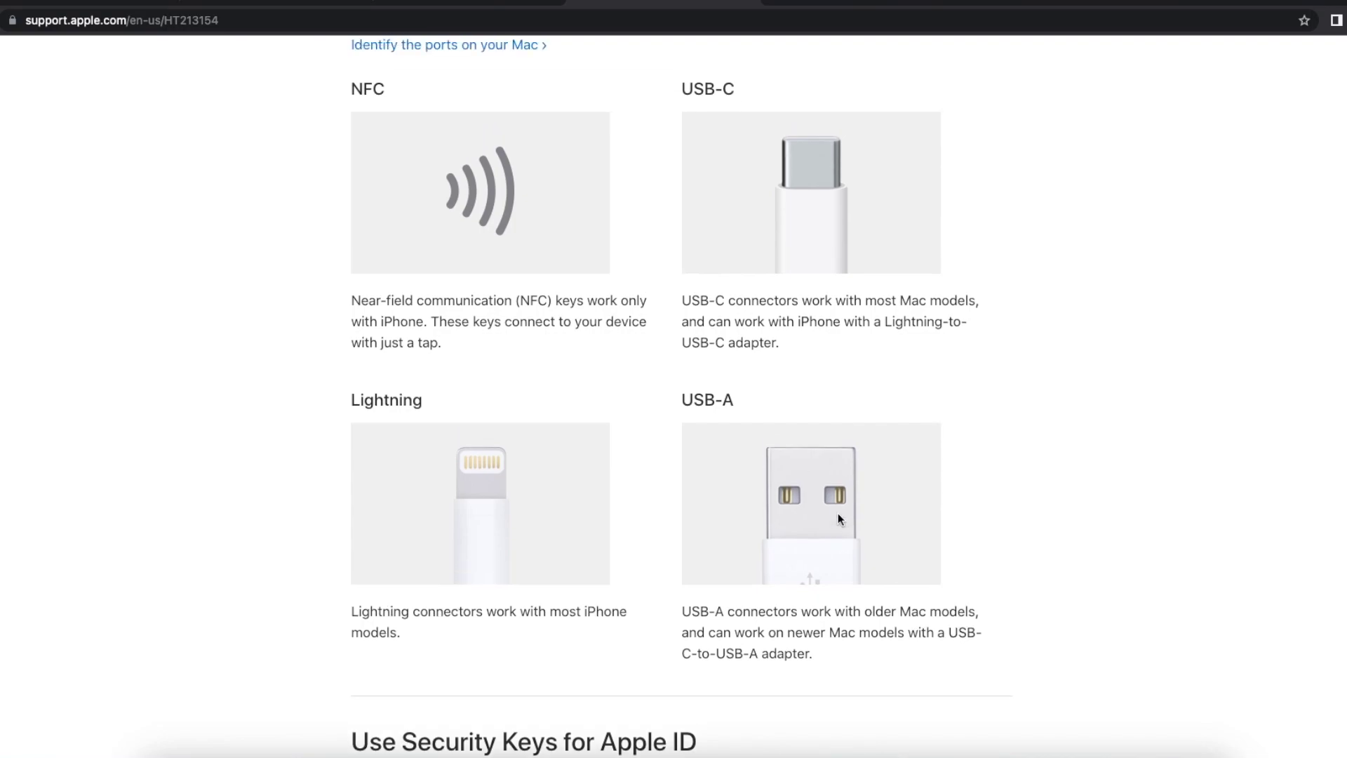
pyautogui.scroll(3, 838, 518)
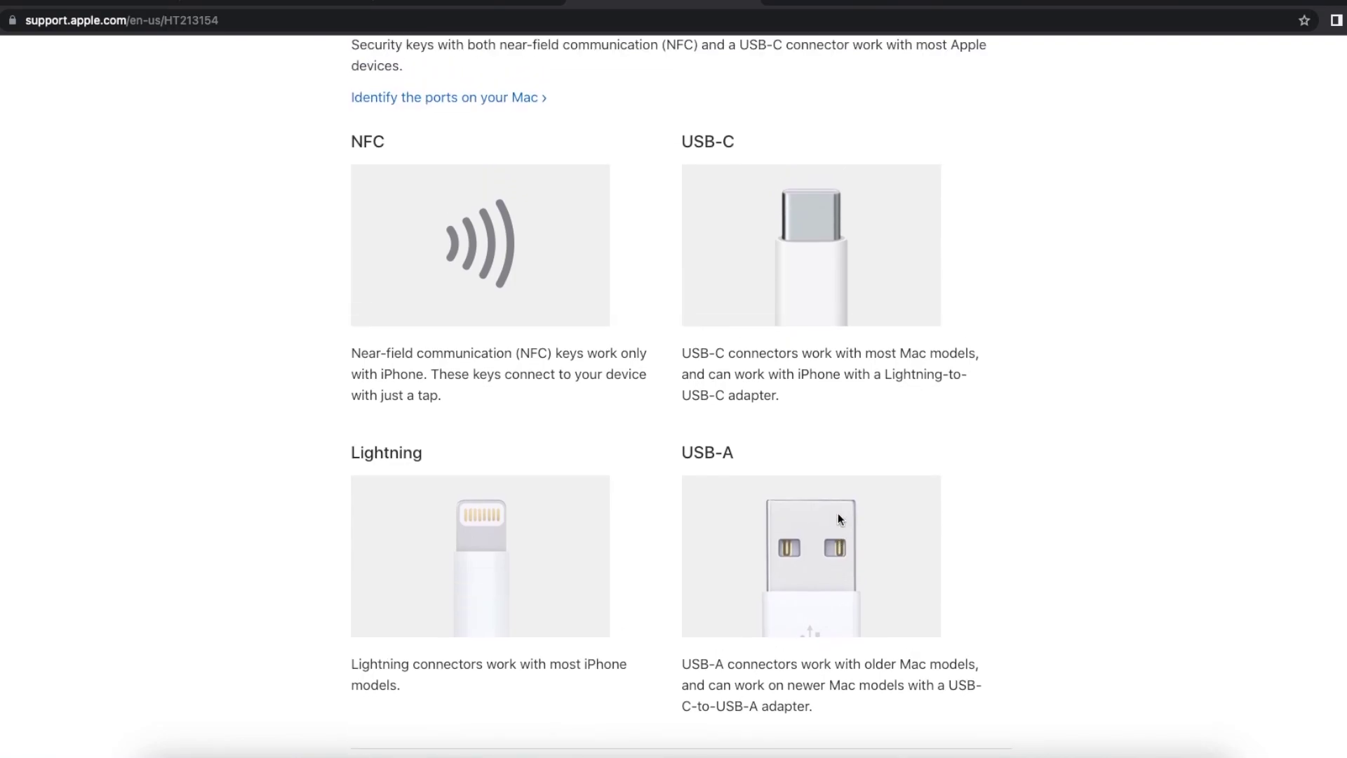
pyautogui.scroll(7, 838, 516)
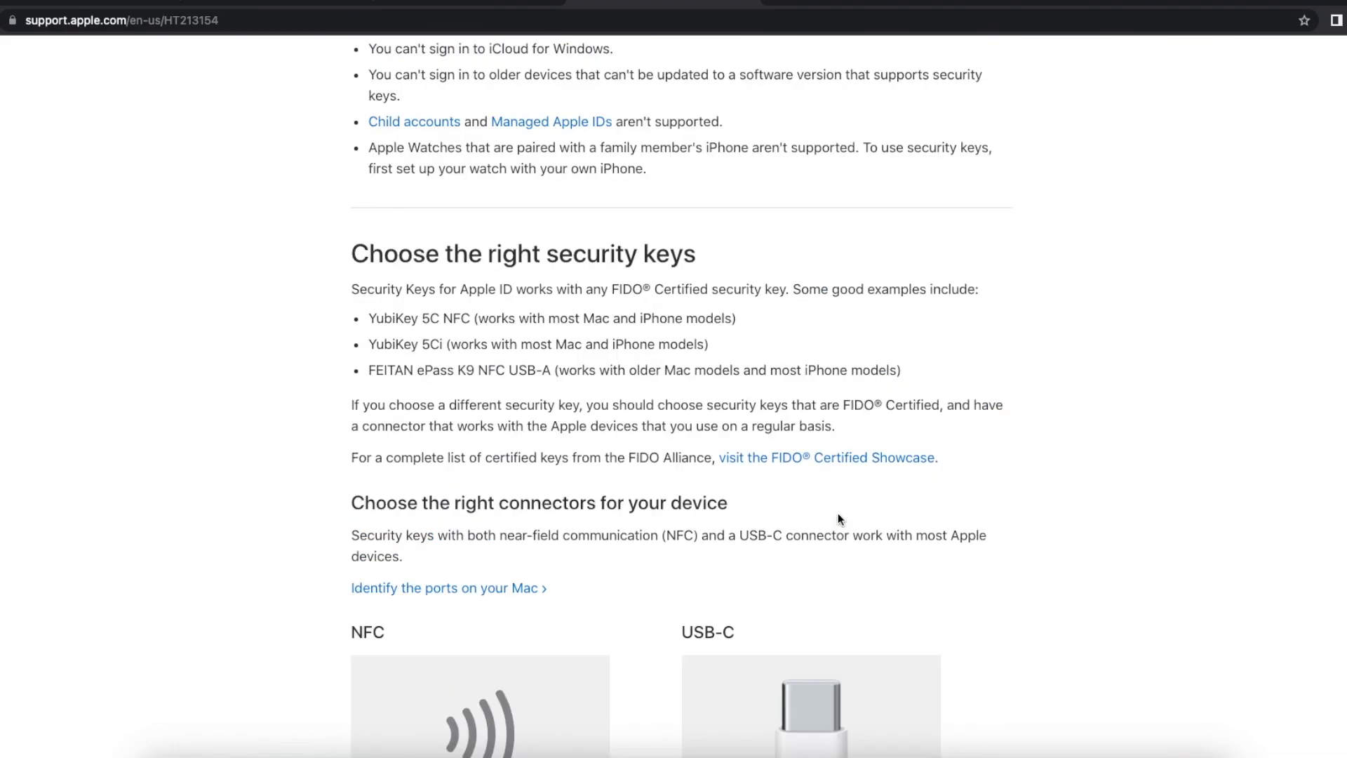
pyautogui.scroll(6, 839, 519)
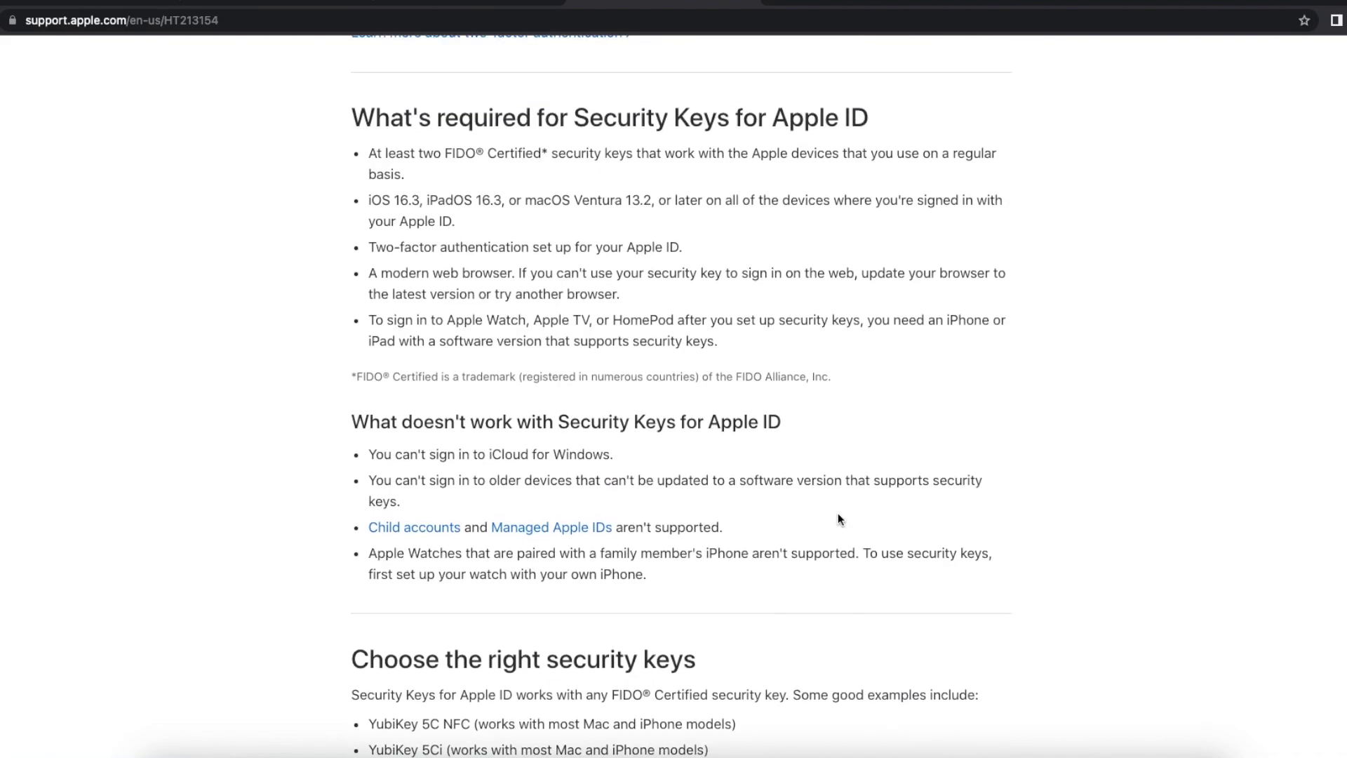
pyautogui.scroll(1, 838, 520)
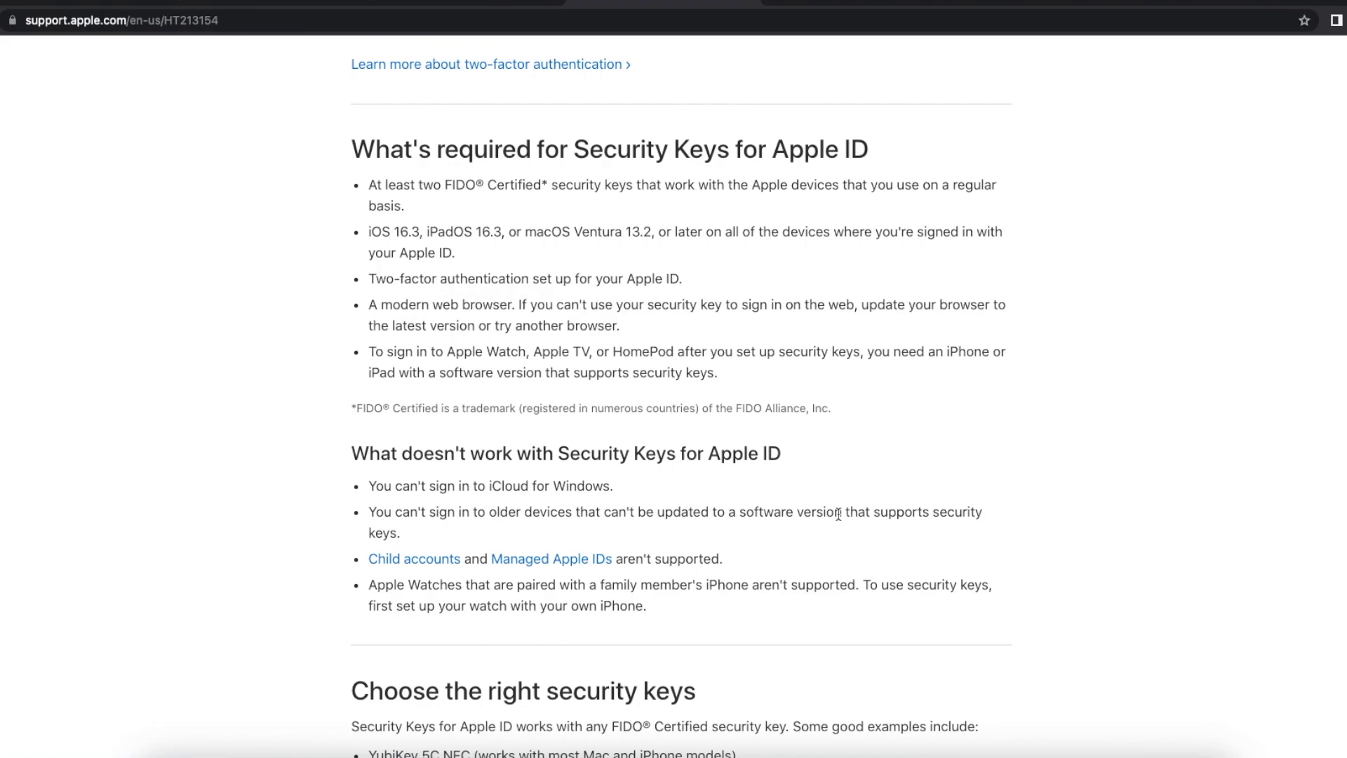
pyautogui.scroll(1, 838, 514)
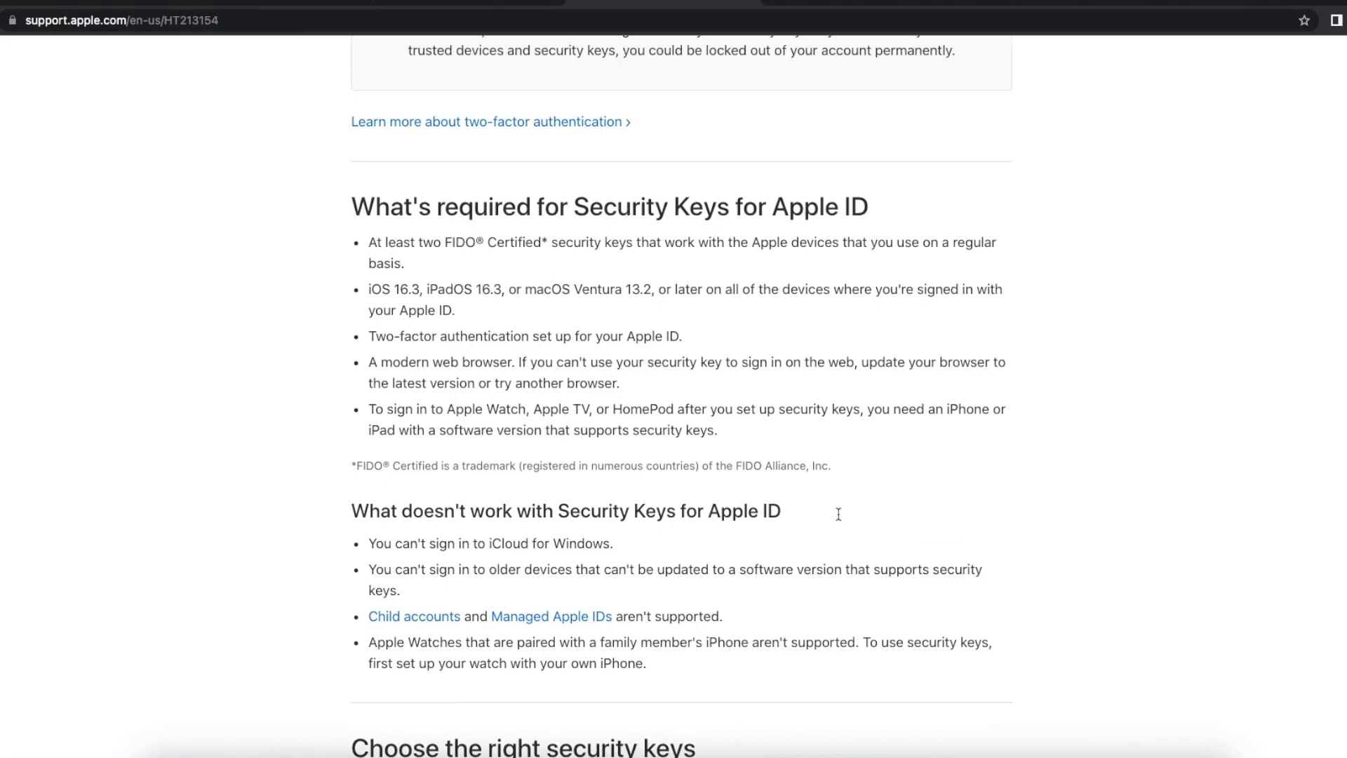
pyautogui.scroll(-5, 838, 513)
pyautogui.scroll(-5, 838, 512)
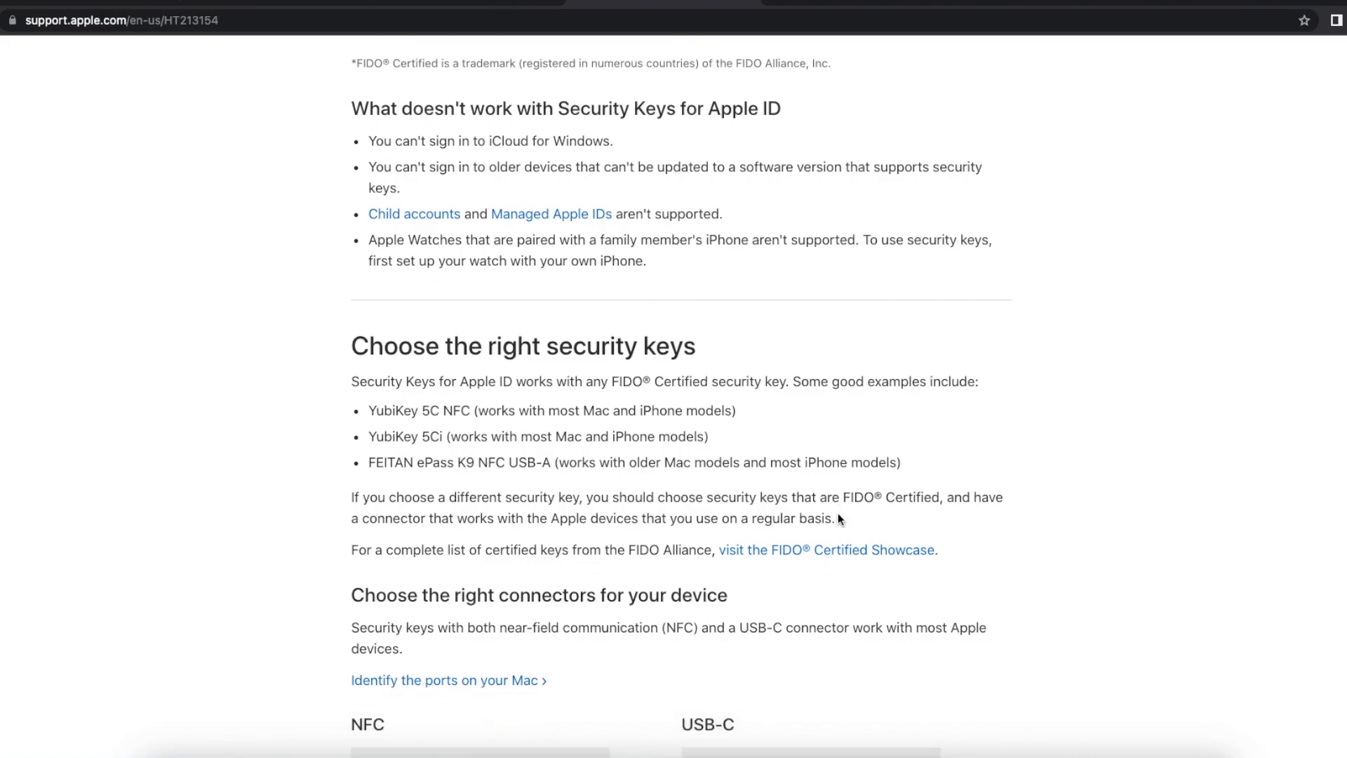
pyautogui.scroll(-7, 838, 518)
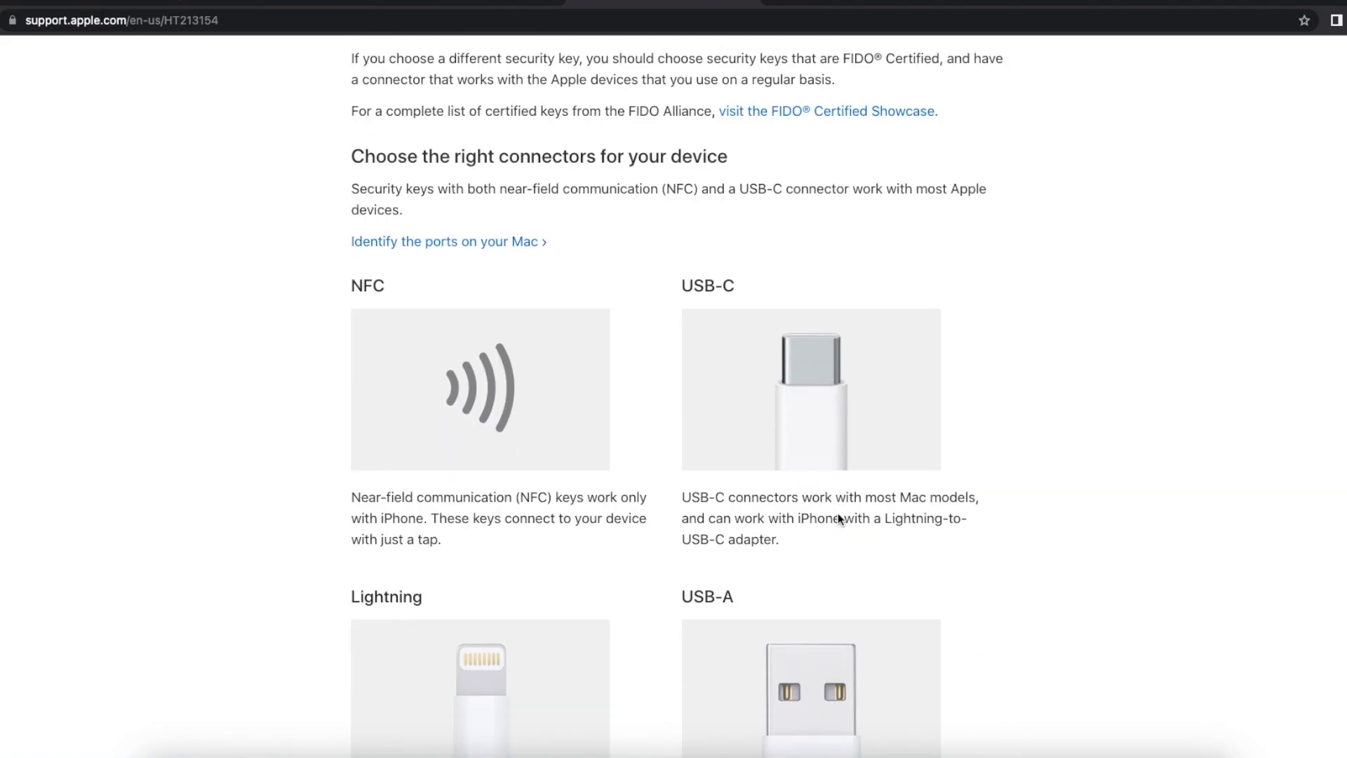
pyautogui.scroll(-2, 839, 518)
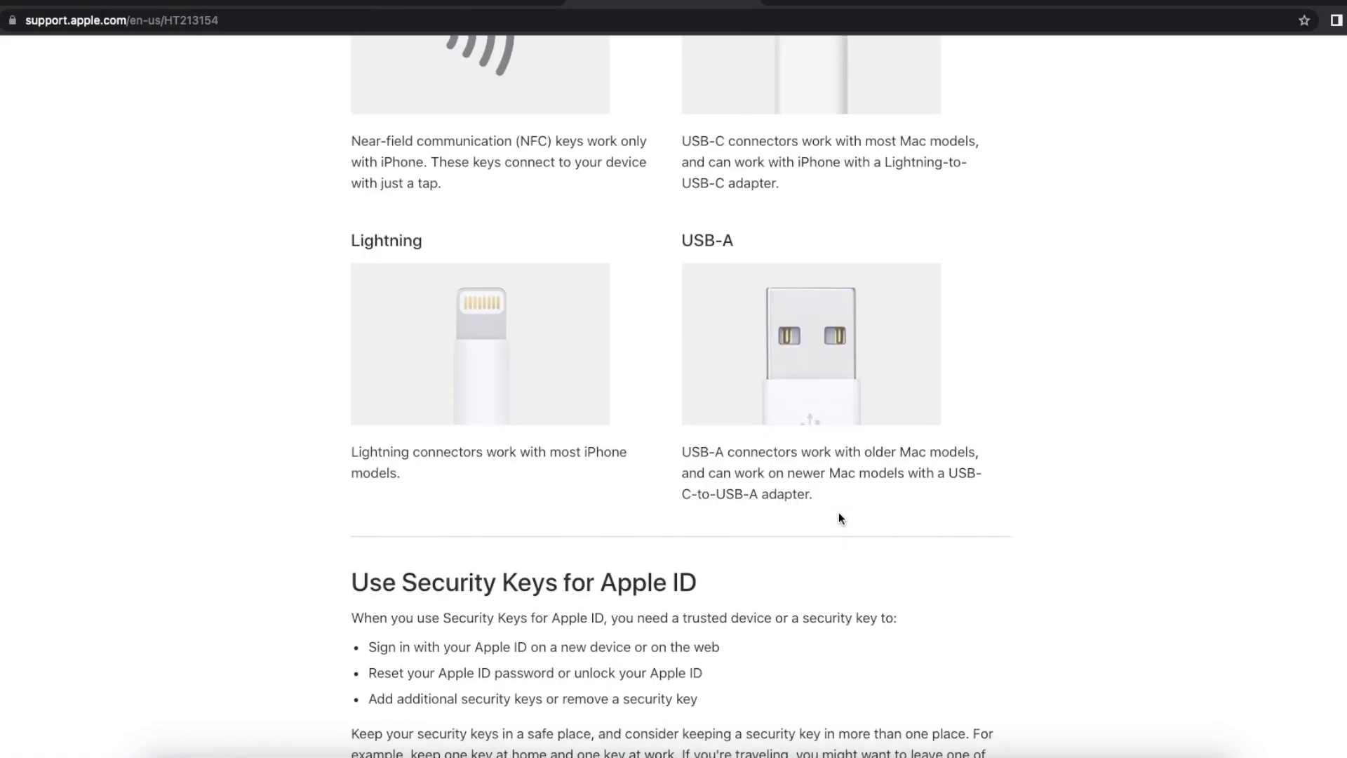
pyautogui.scroll(10, 840, 518)
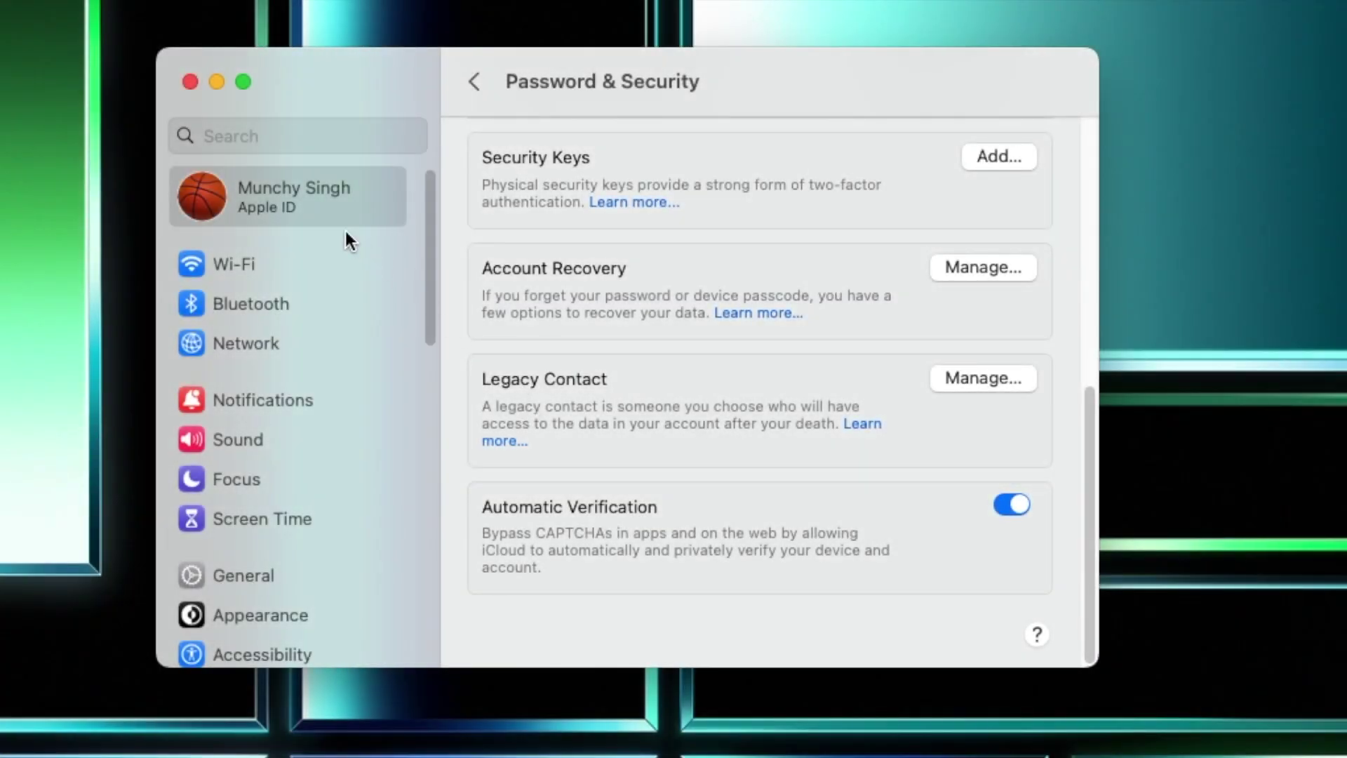
# Open iCloud from the Apple ID and review Advanced Data Protection's details, leaving it Off
pyautogui.click(276, 203)
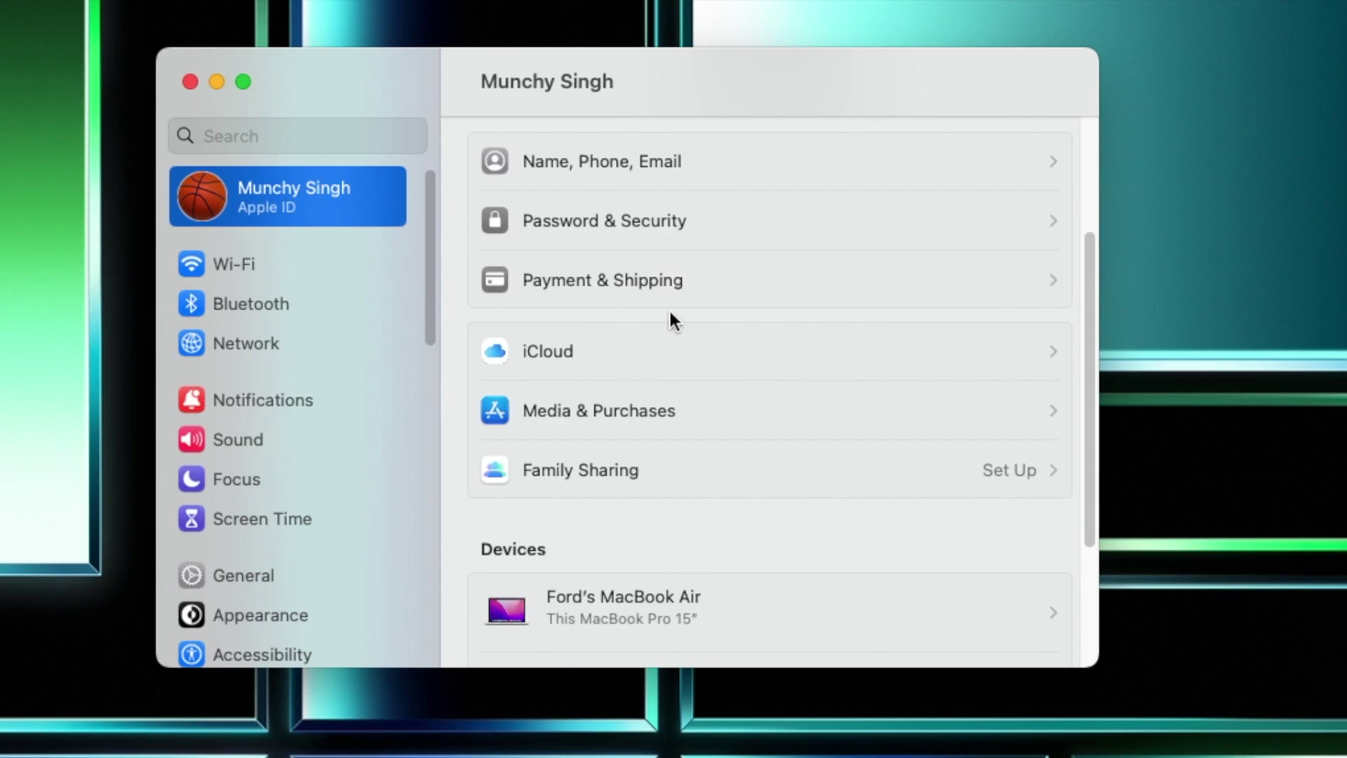
pyautogui.click(570, 354)
pyautogui.scroll(-10, 781, 429)
pyautogui.scroll(-2, 779, 422)
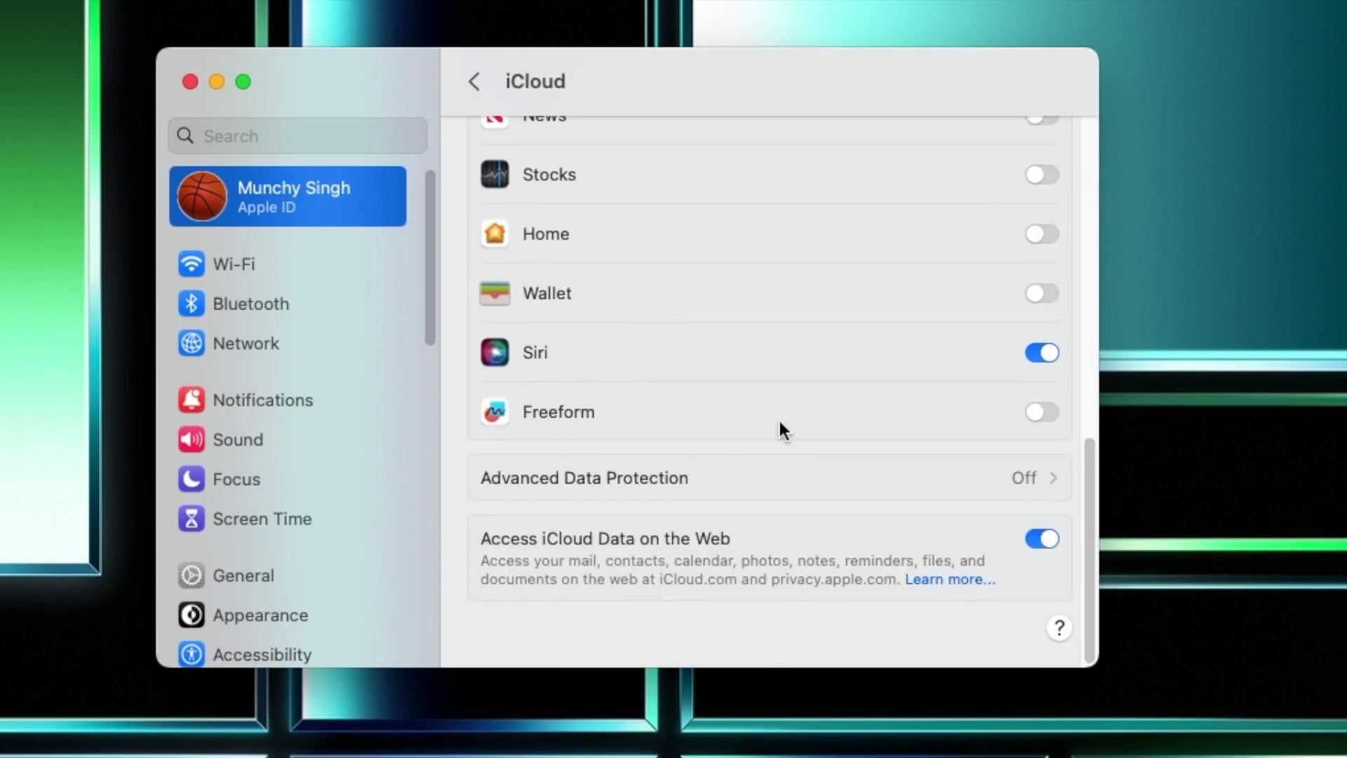
pyautogui.click(616, 480)
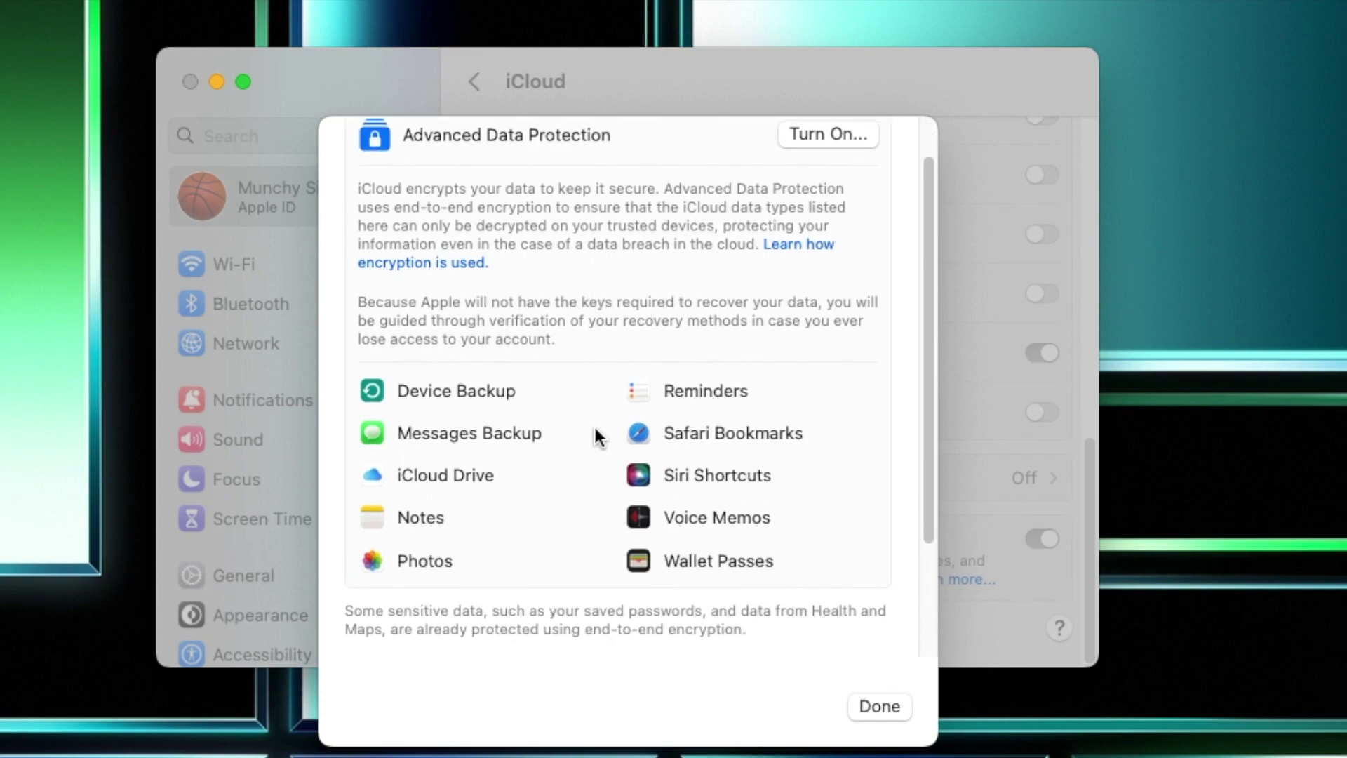
pyautogui.scroll(-1, 595, 431)
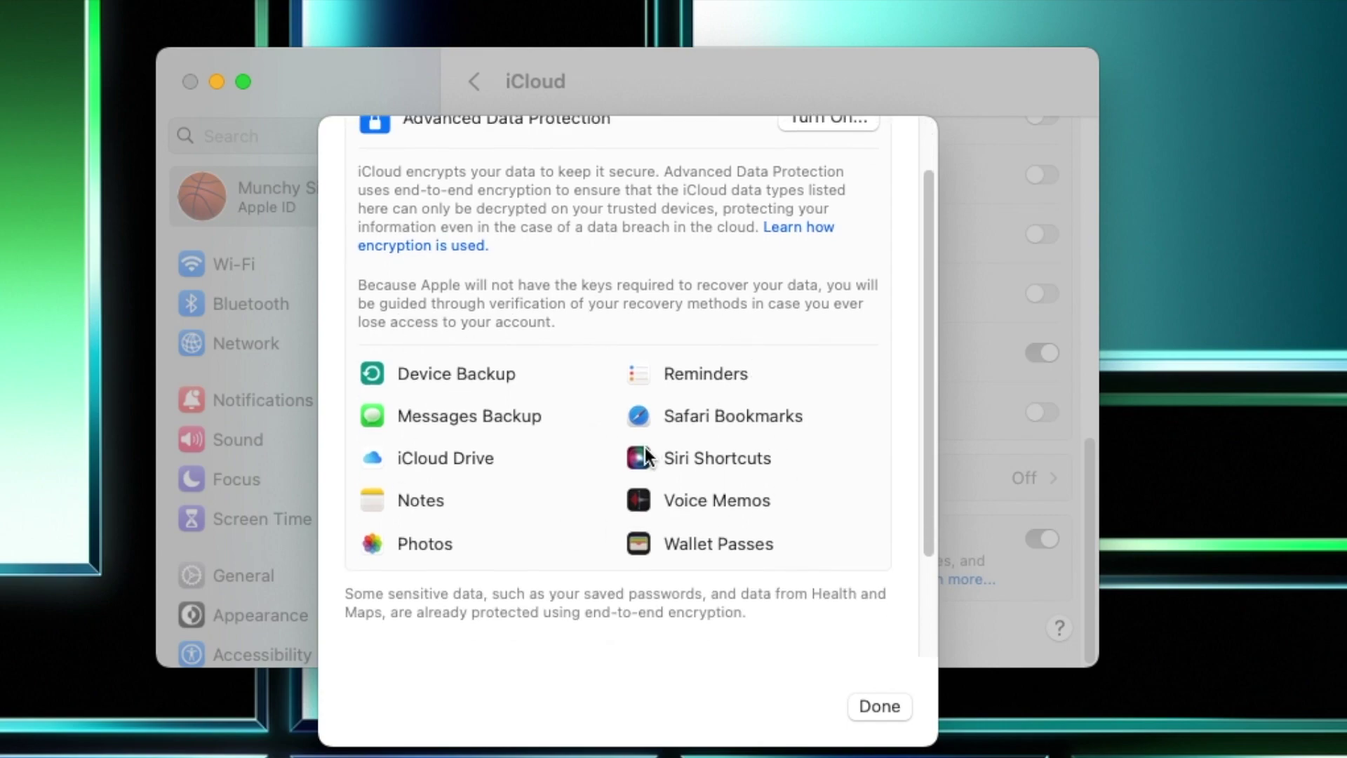
pyautogui.scroll(1, 646, 452)
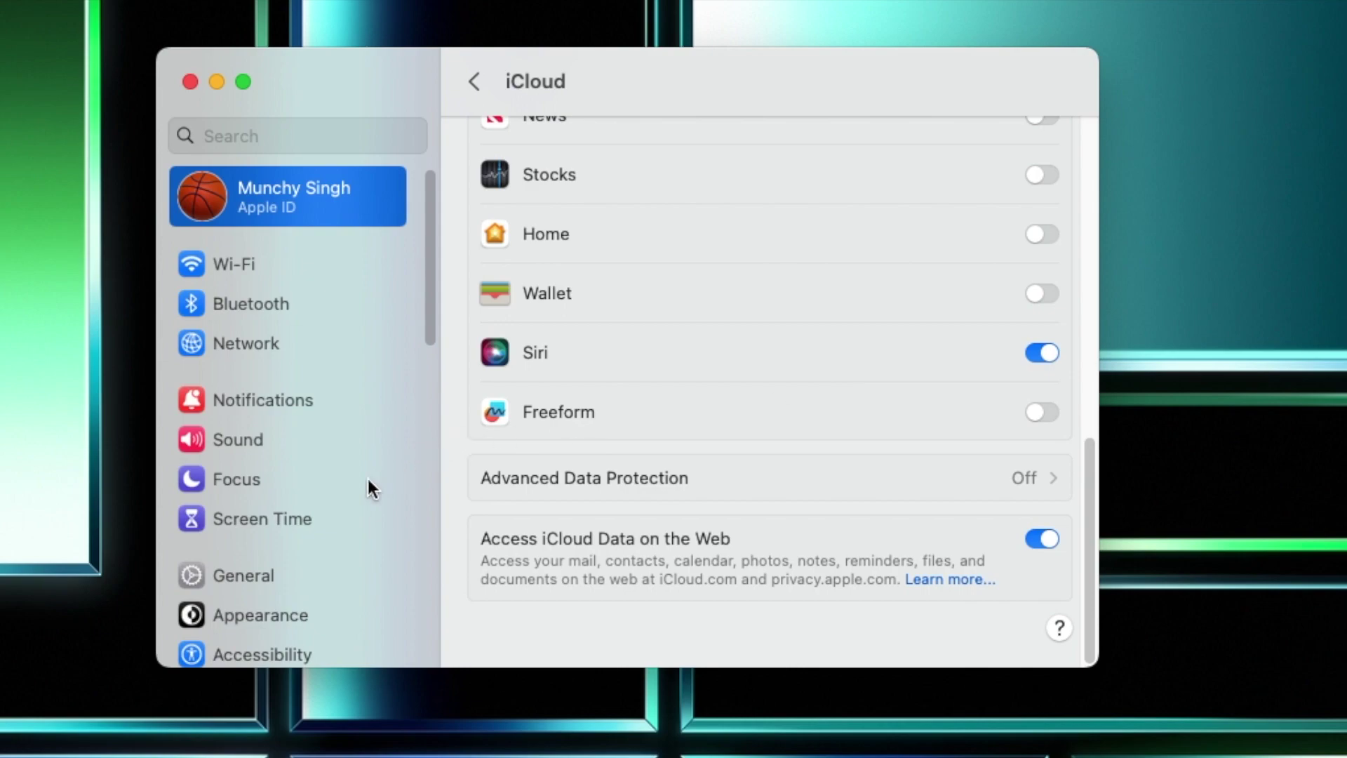
# Check General > Software Update's automatic update options, including Security Responses installation
pyautogui.scroll(-2, 368, 476)
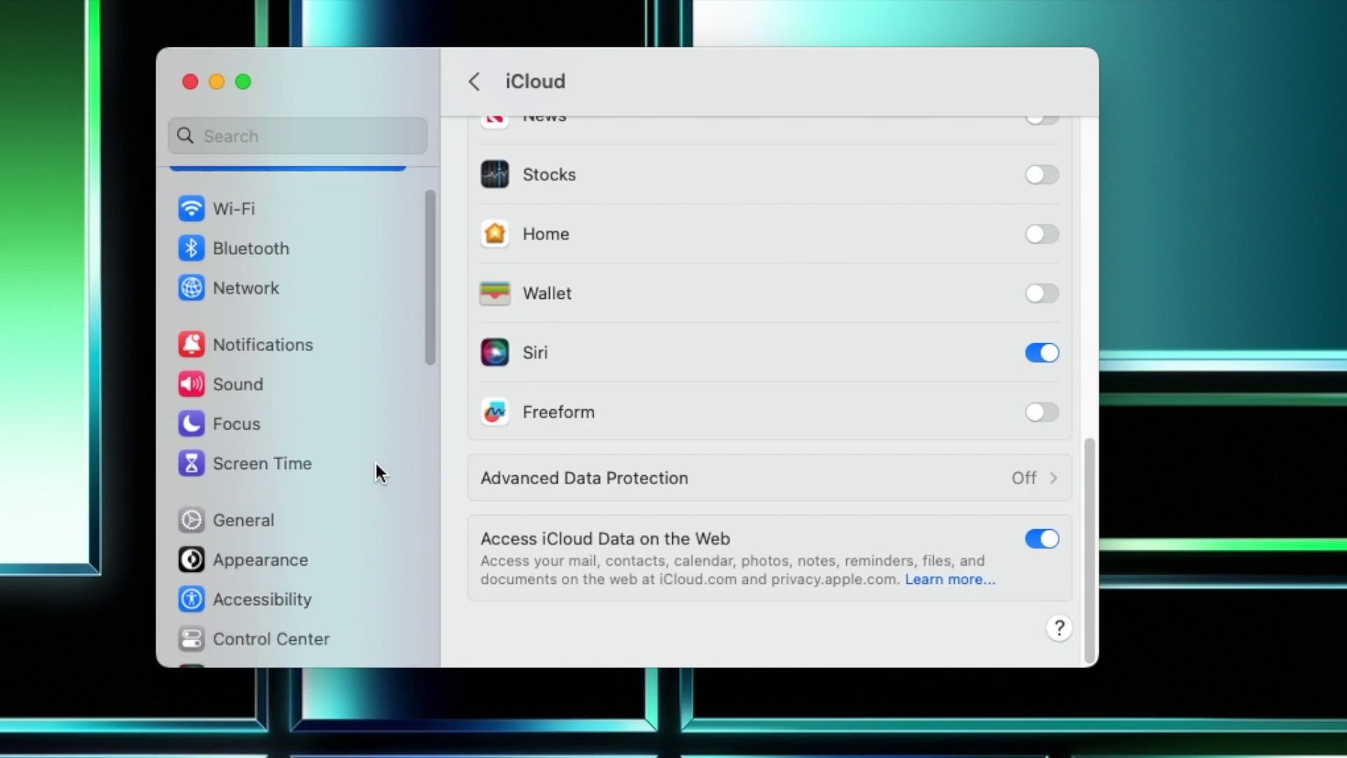
pyautogui.click(282, 519)
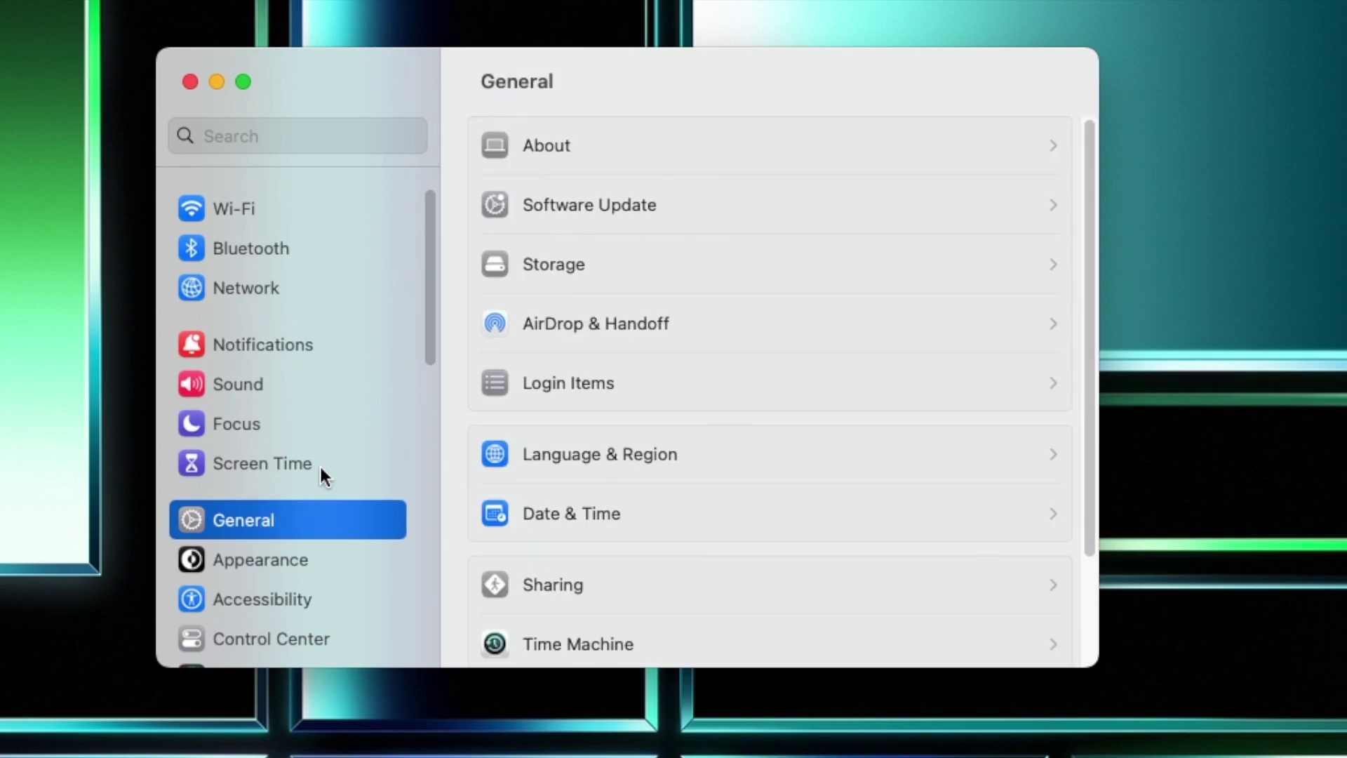
pyautogui.click(626, 206)
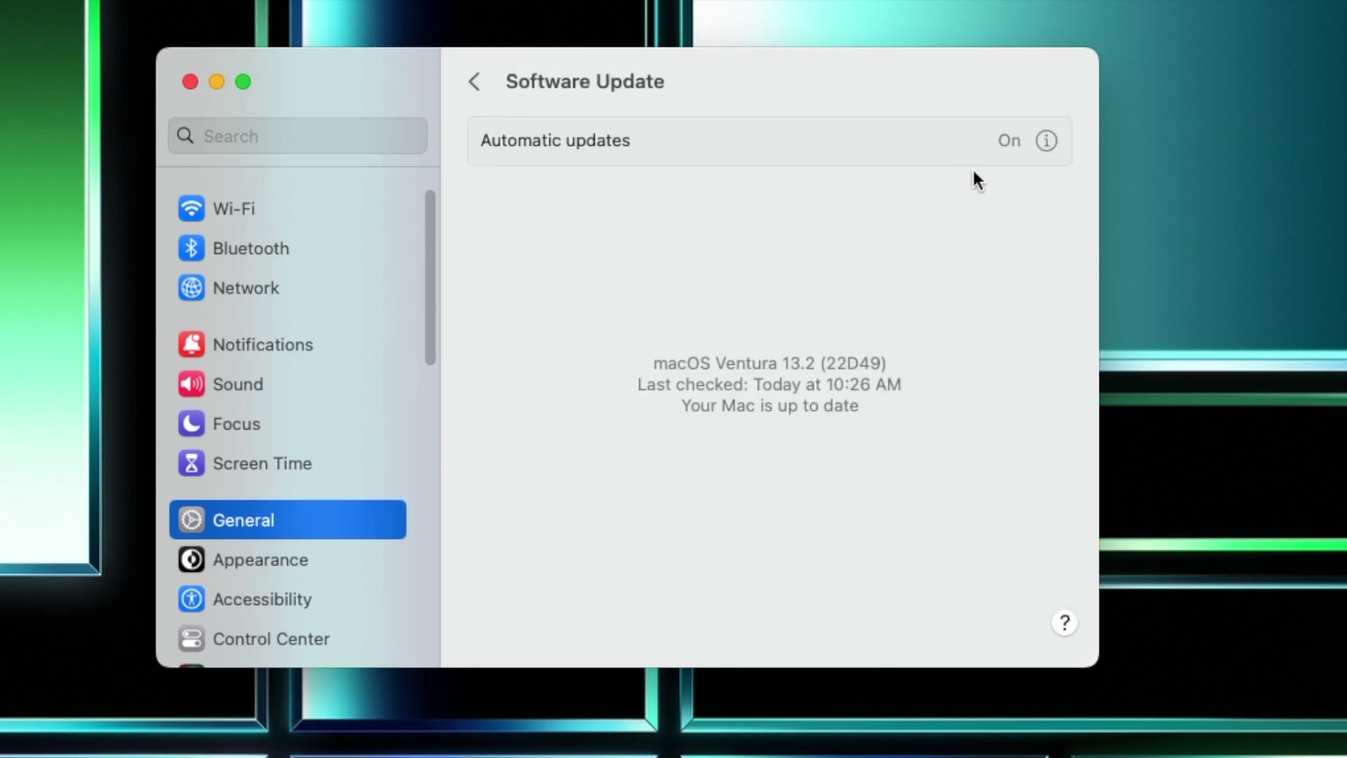
pyautogui.click(1047, 141)
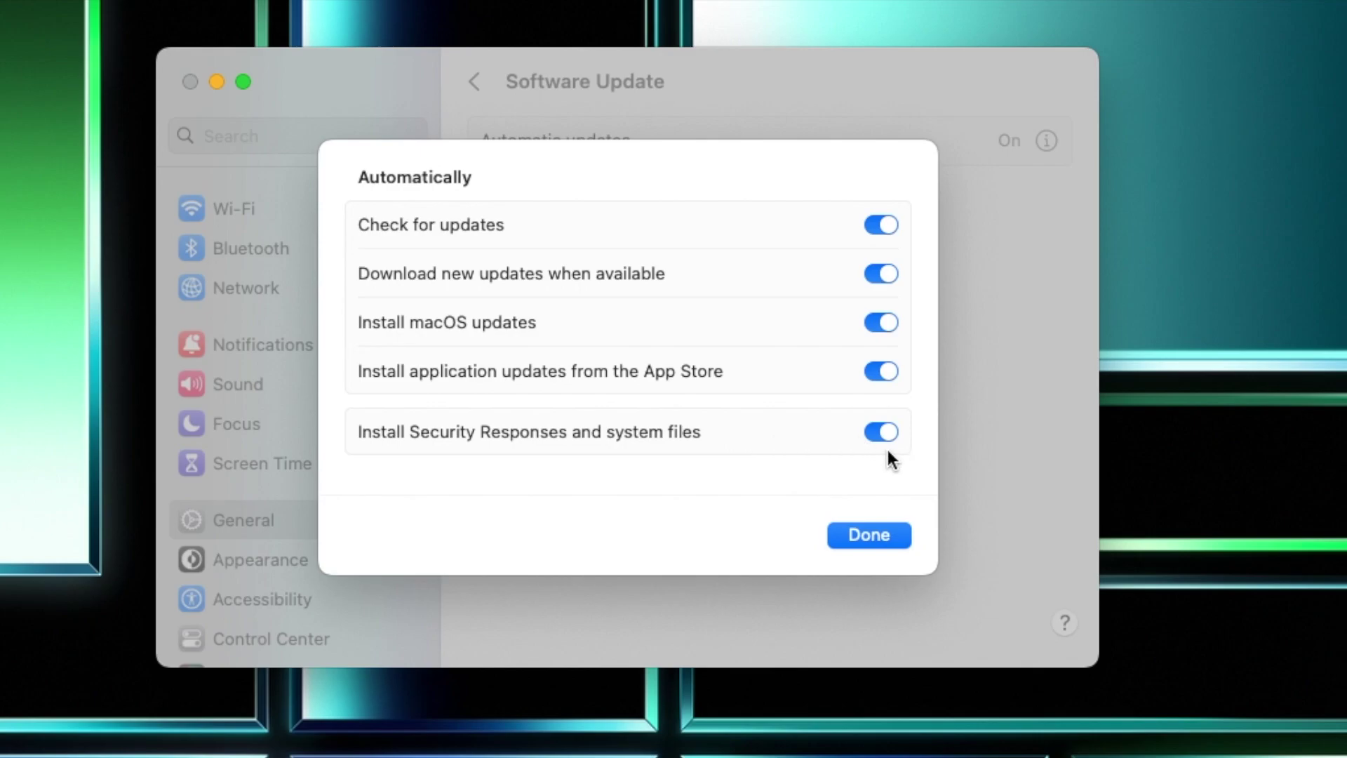
pyautogui.click(892, 532)
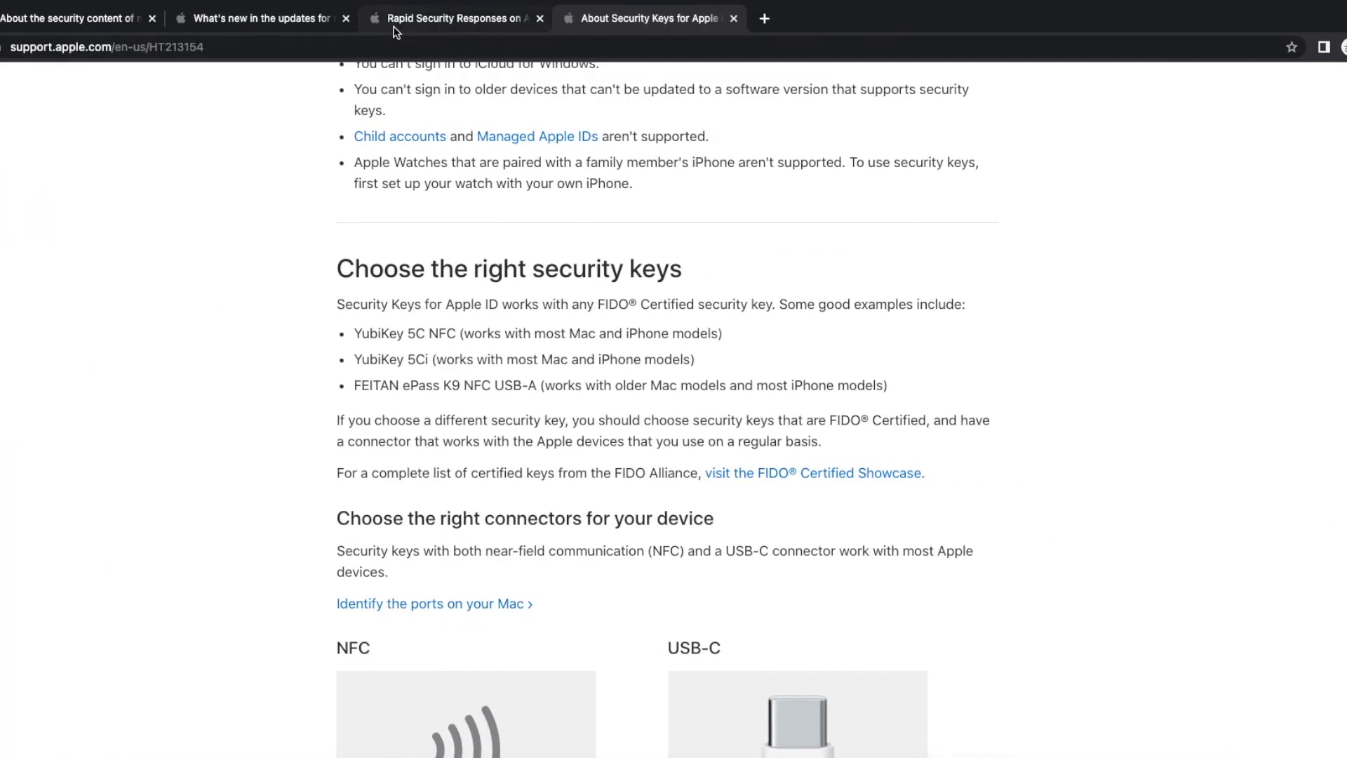
# Switch to the Rapid Security Responses article in Chrome and scroll through it
pyautogui.click(393, 17)
pyautogui.scroll(-5, 325, 386)
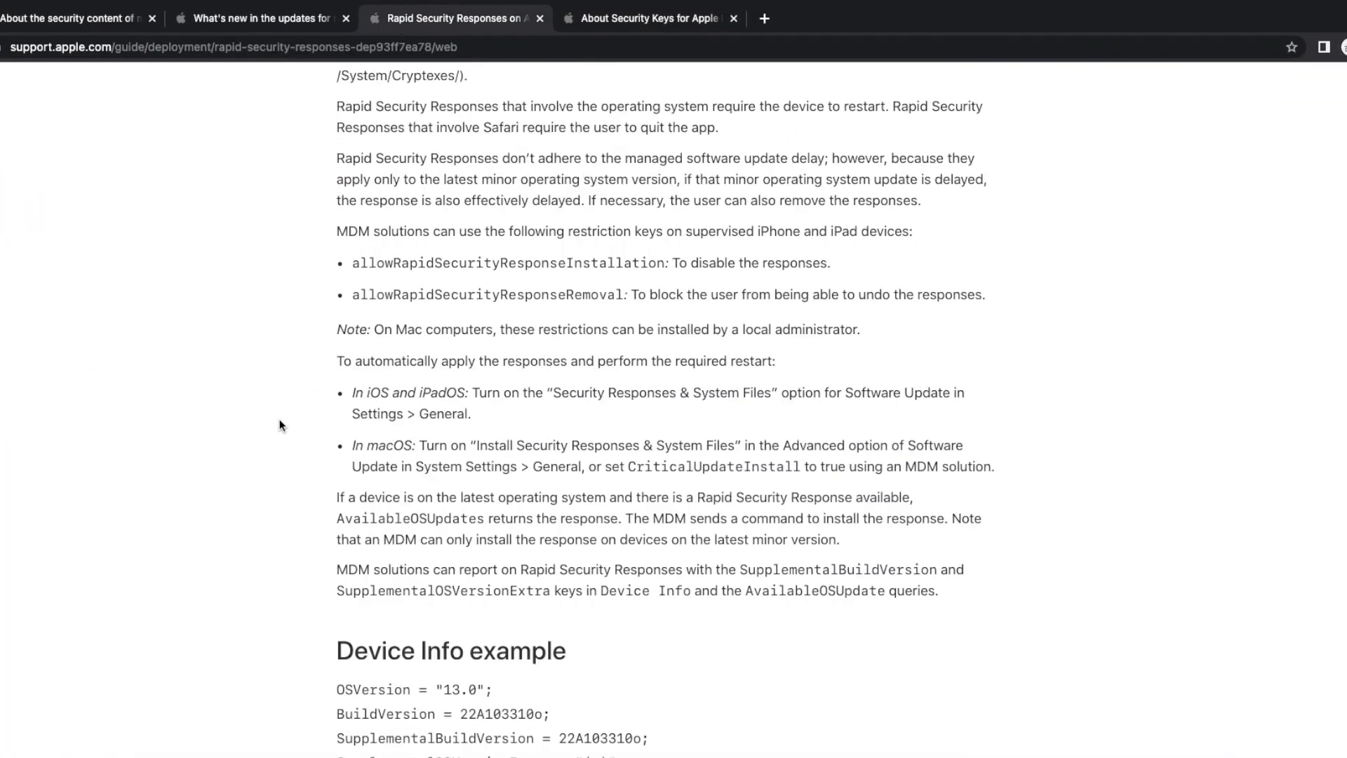
pyautogui.scroll(2, 281, 416)
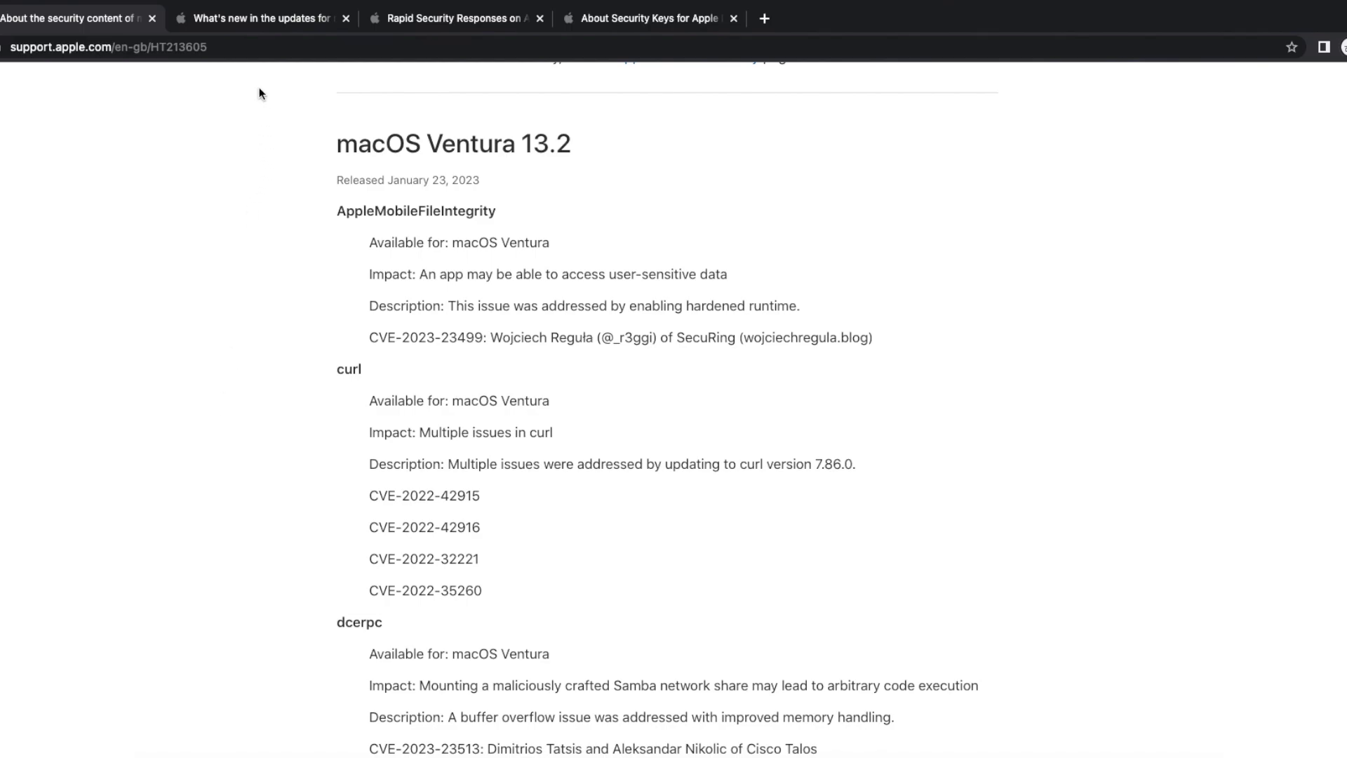
# Open the 'What's new in the updates for macOS Ventura' page and highlight the 13.2 VoiceOver fix
pyautogui.click(265, 18)
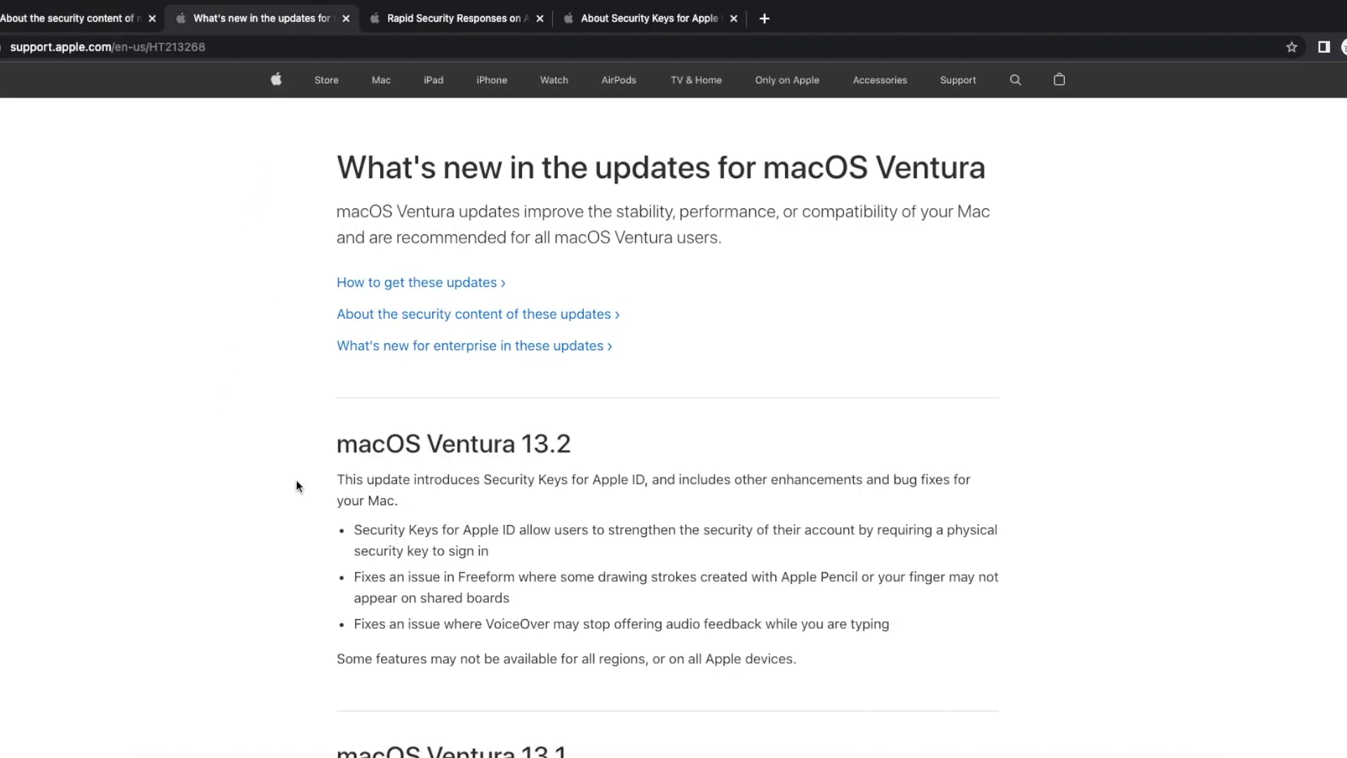
pyautogui.scroll(-2, 296, 480)
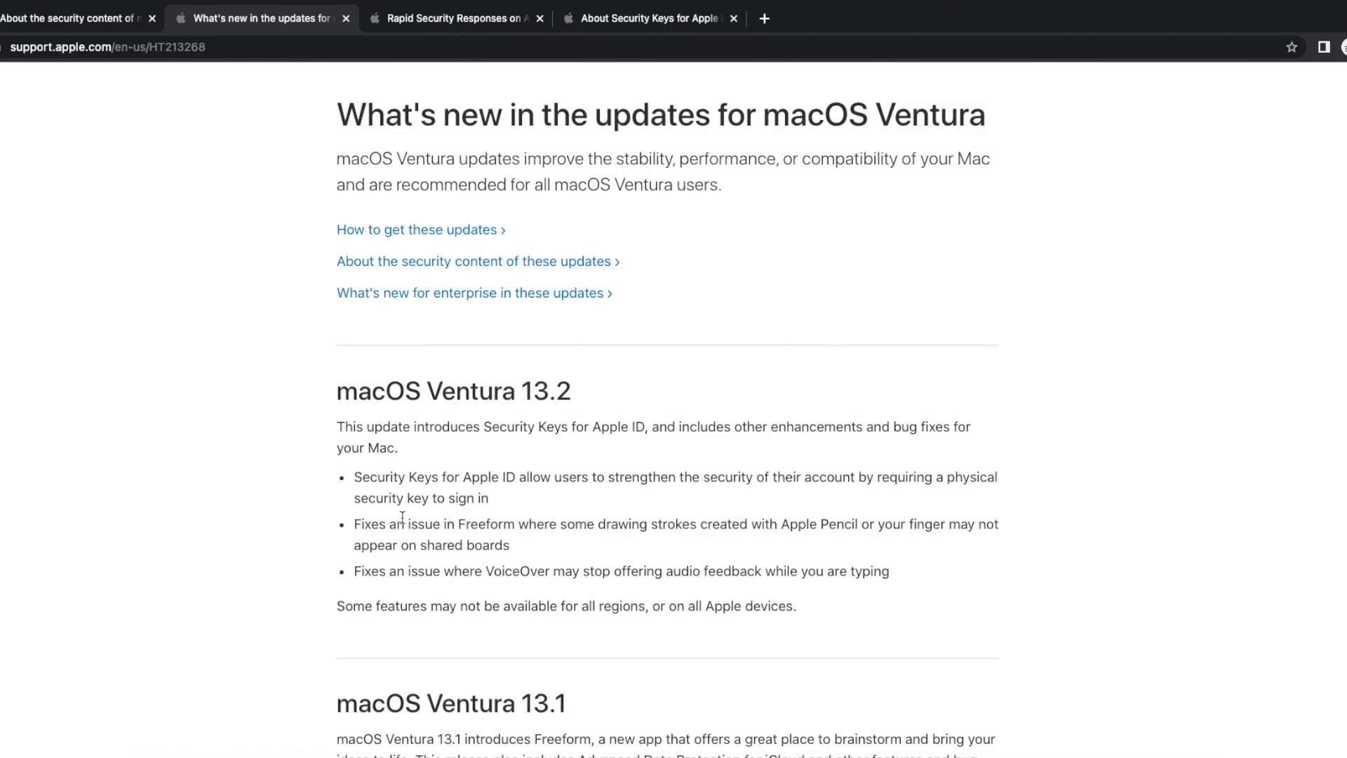
pyautogui.moveTo(397, 523); pyautogui.dragTo(595, 524)
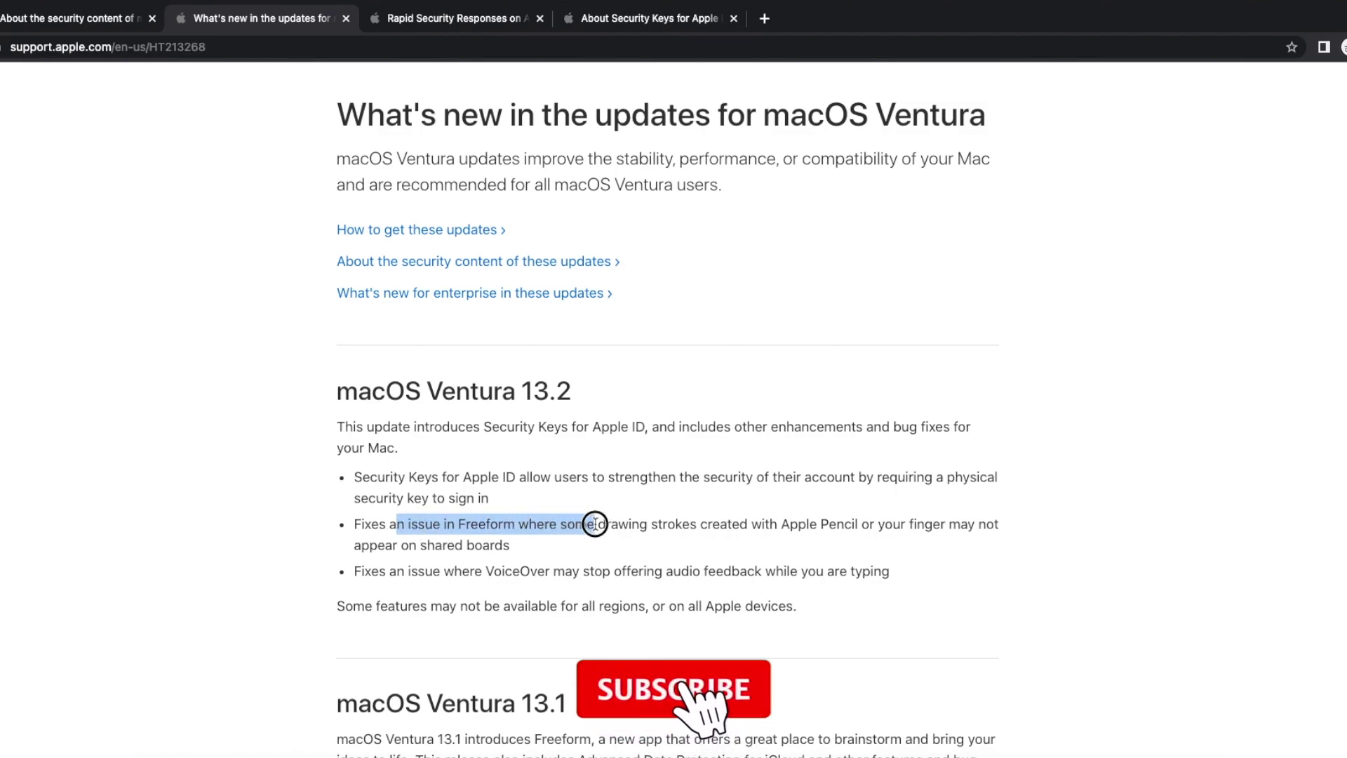
pyautogui.moveTo(595, 524); pyautogui.dragTo(805, 536)
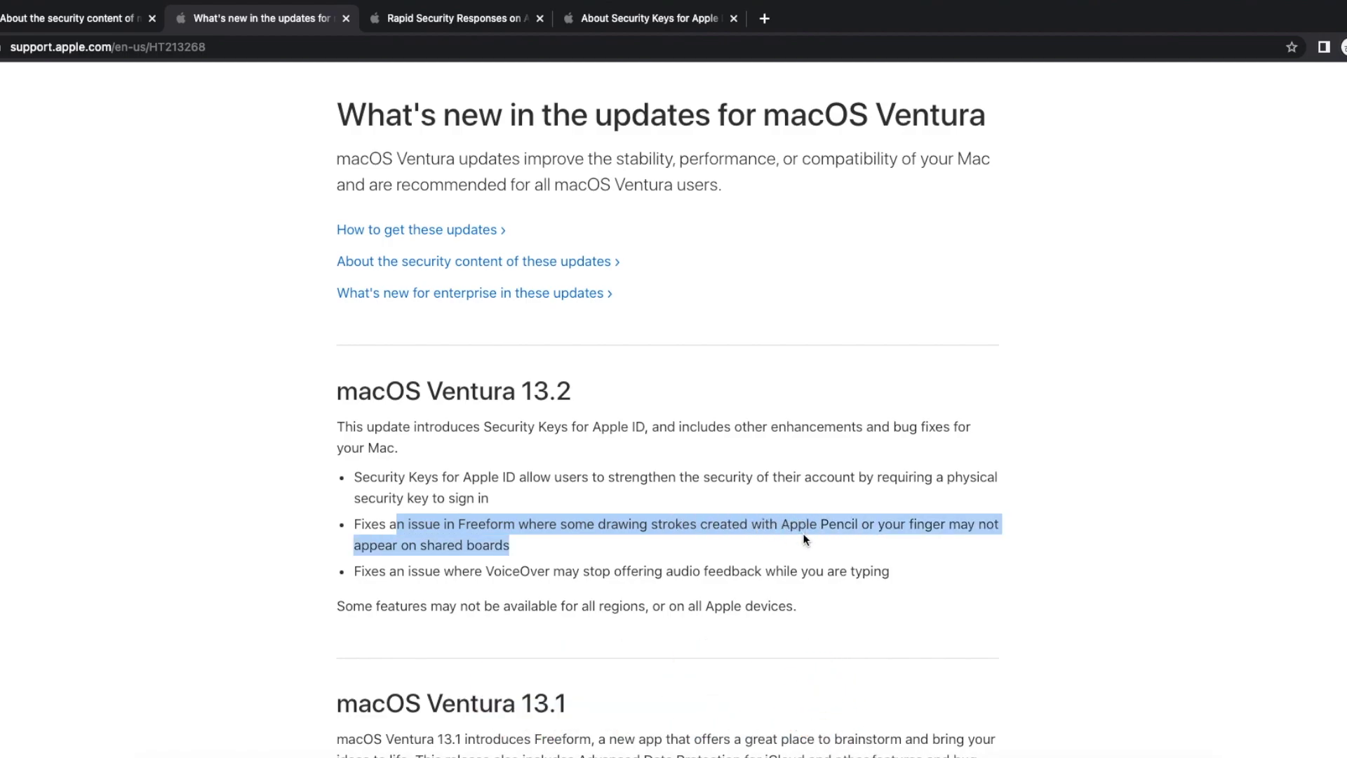
pyautogui.click(635, 548)
pyautogui.tripleClick(500, 575)
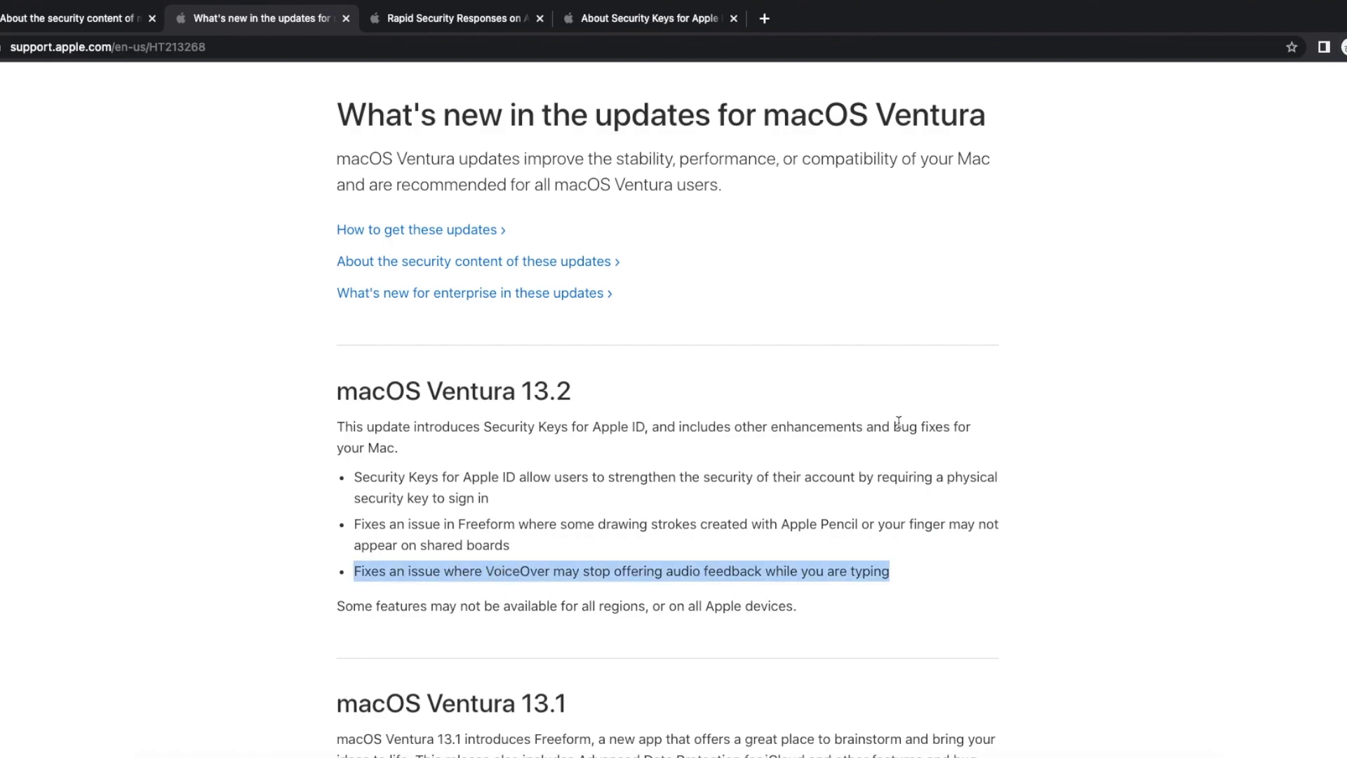